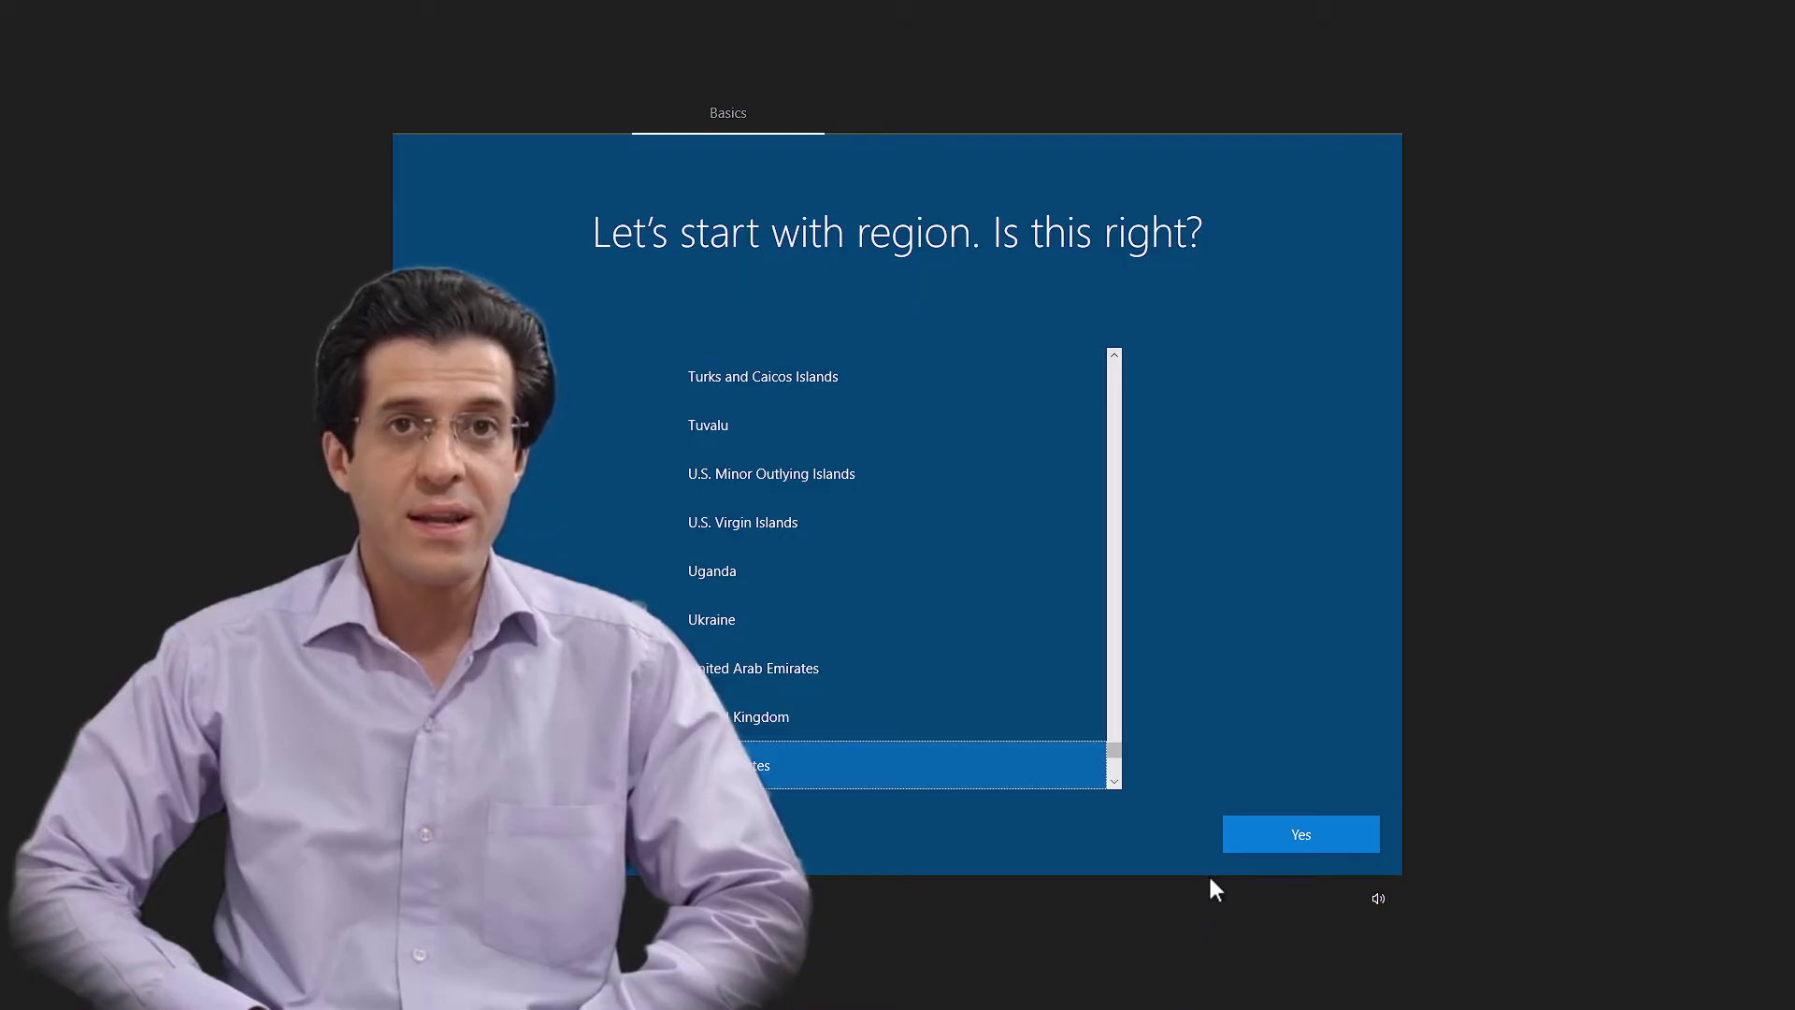
# Confirm United States region and keyboard layout, skip a second layout, and continue with the email empty
pyautogui.click(1250, 831)
pyautogui.click(1248, 828)
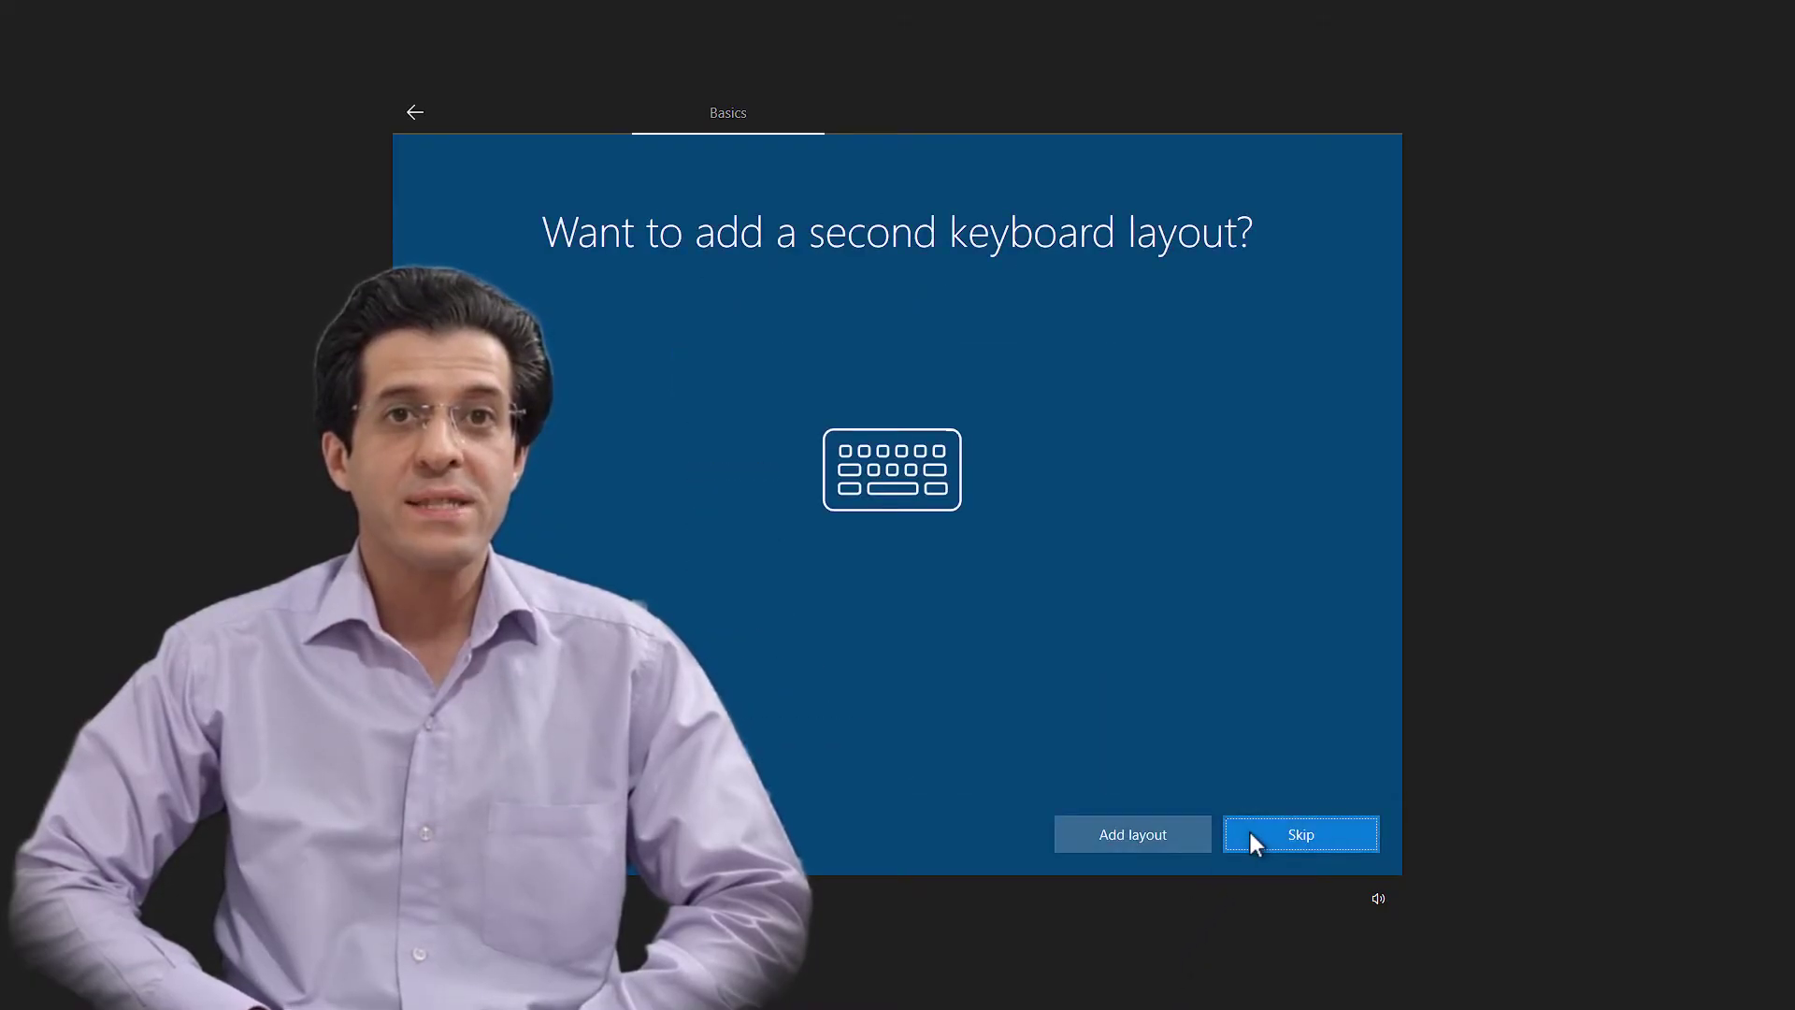
pyautogui.click(1248, 830)
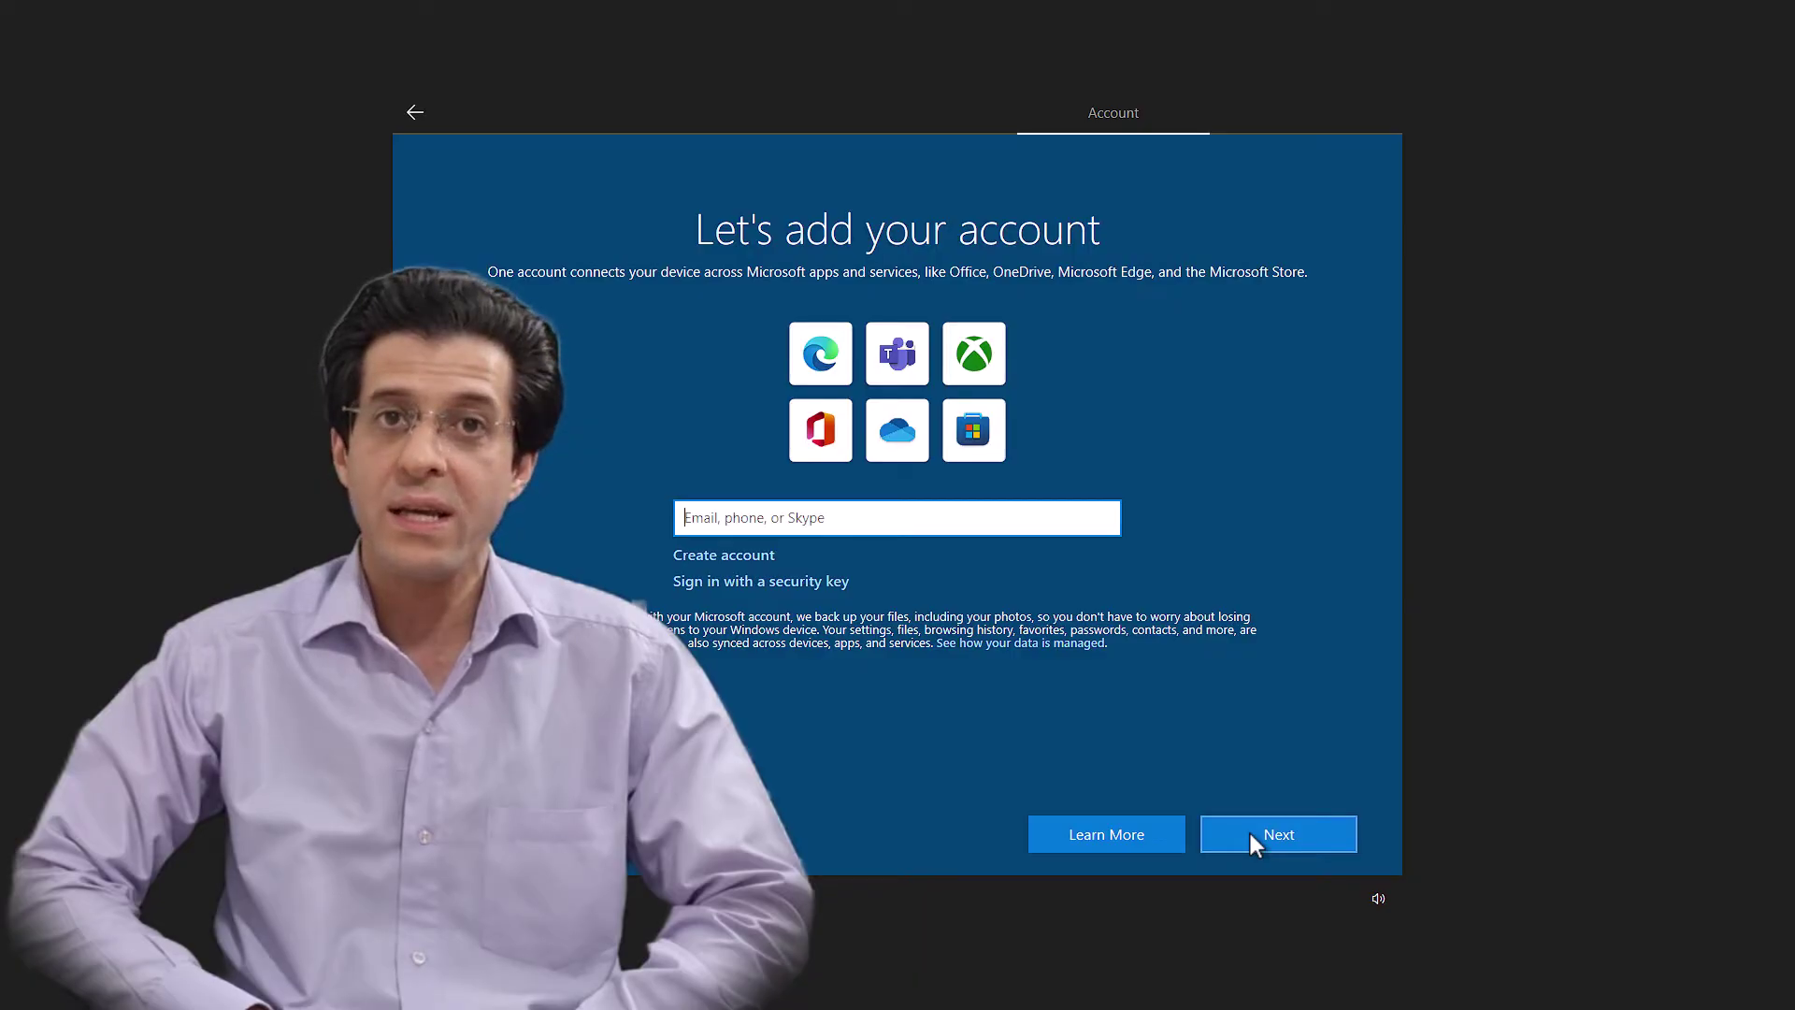
pyautogui.click(1249, 834)
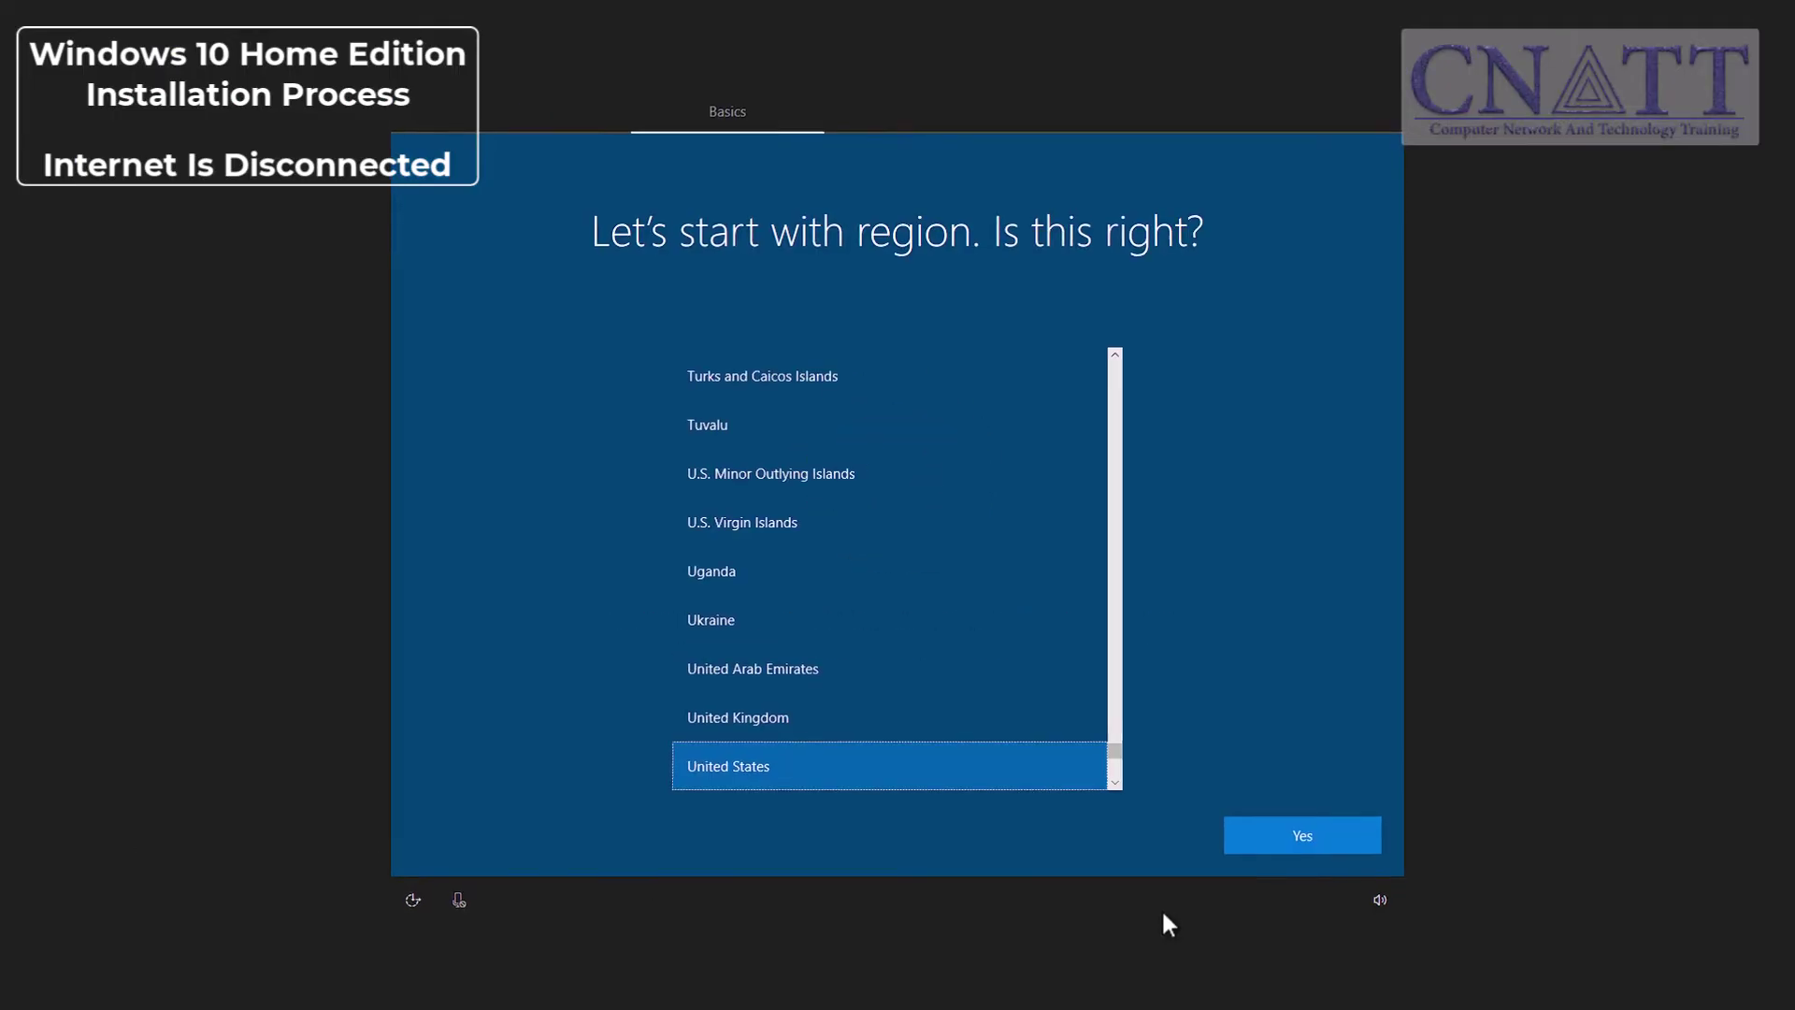
# Confirm United States region and keyboard layout, and skip adding a second layout
pyautogui.click(1326, 834)
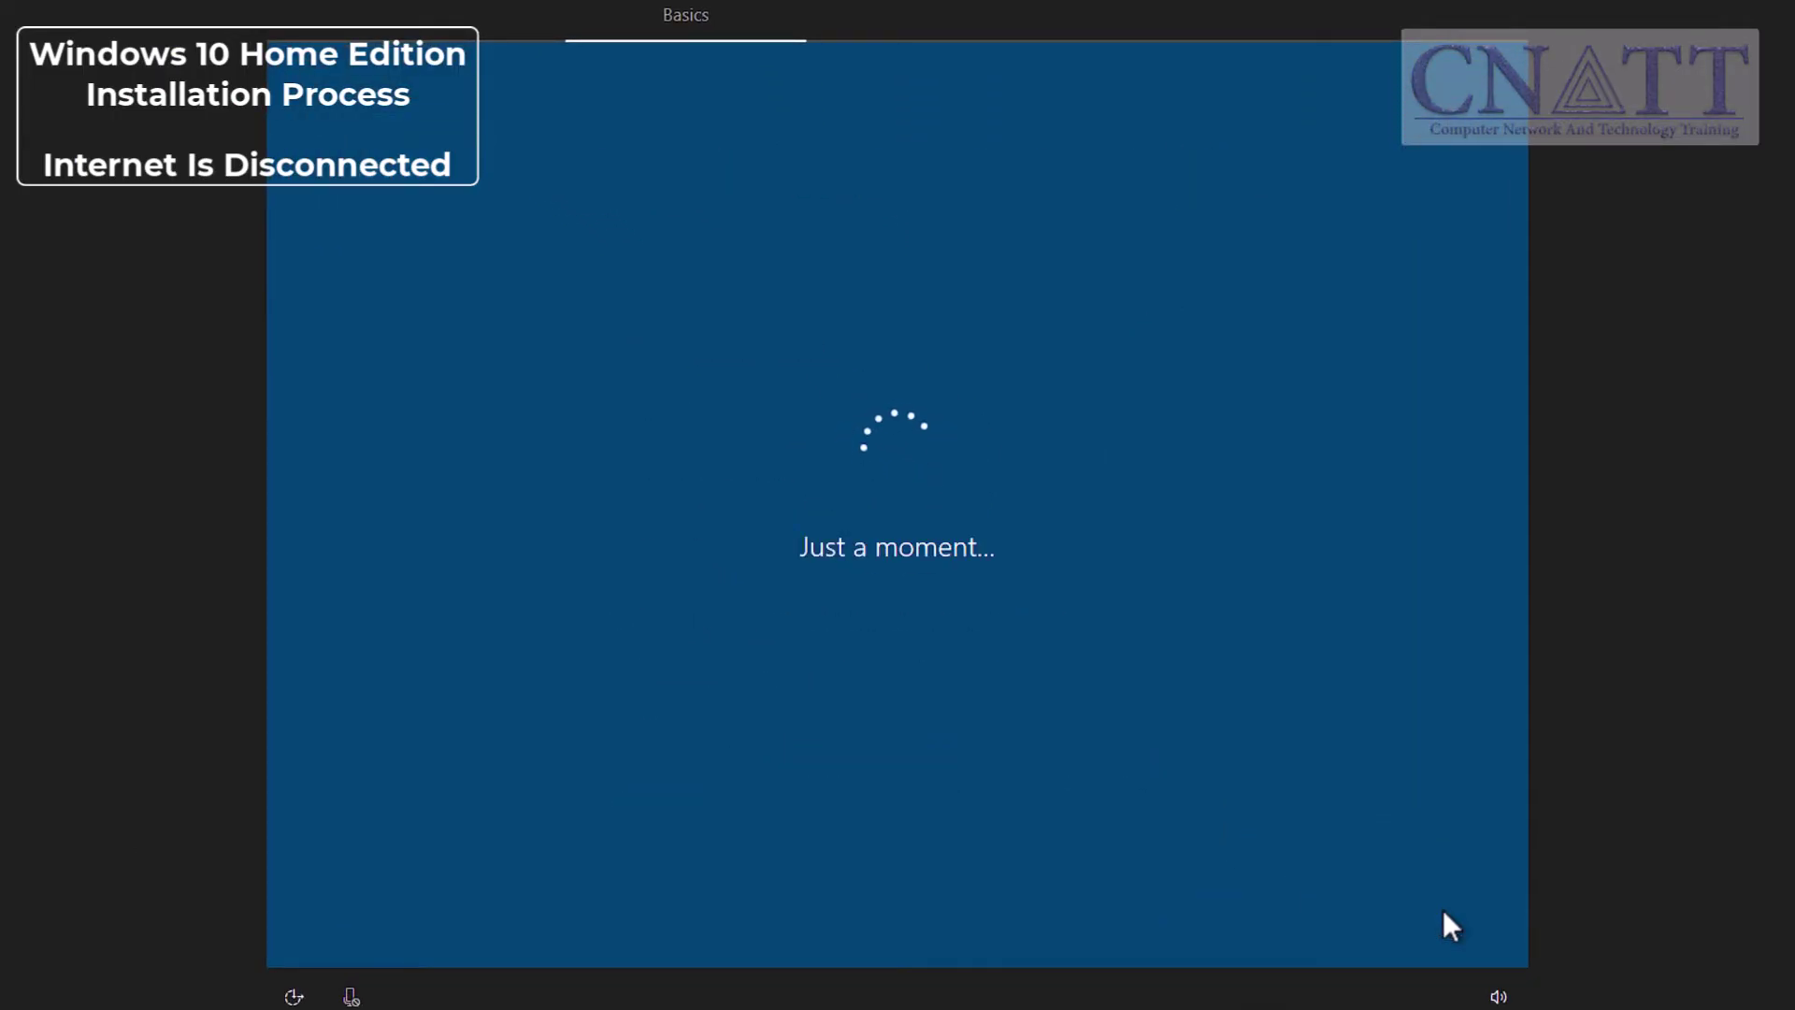
pyautogui.click(1444, 911)
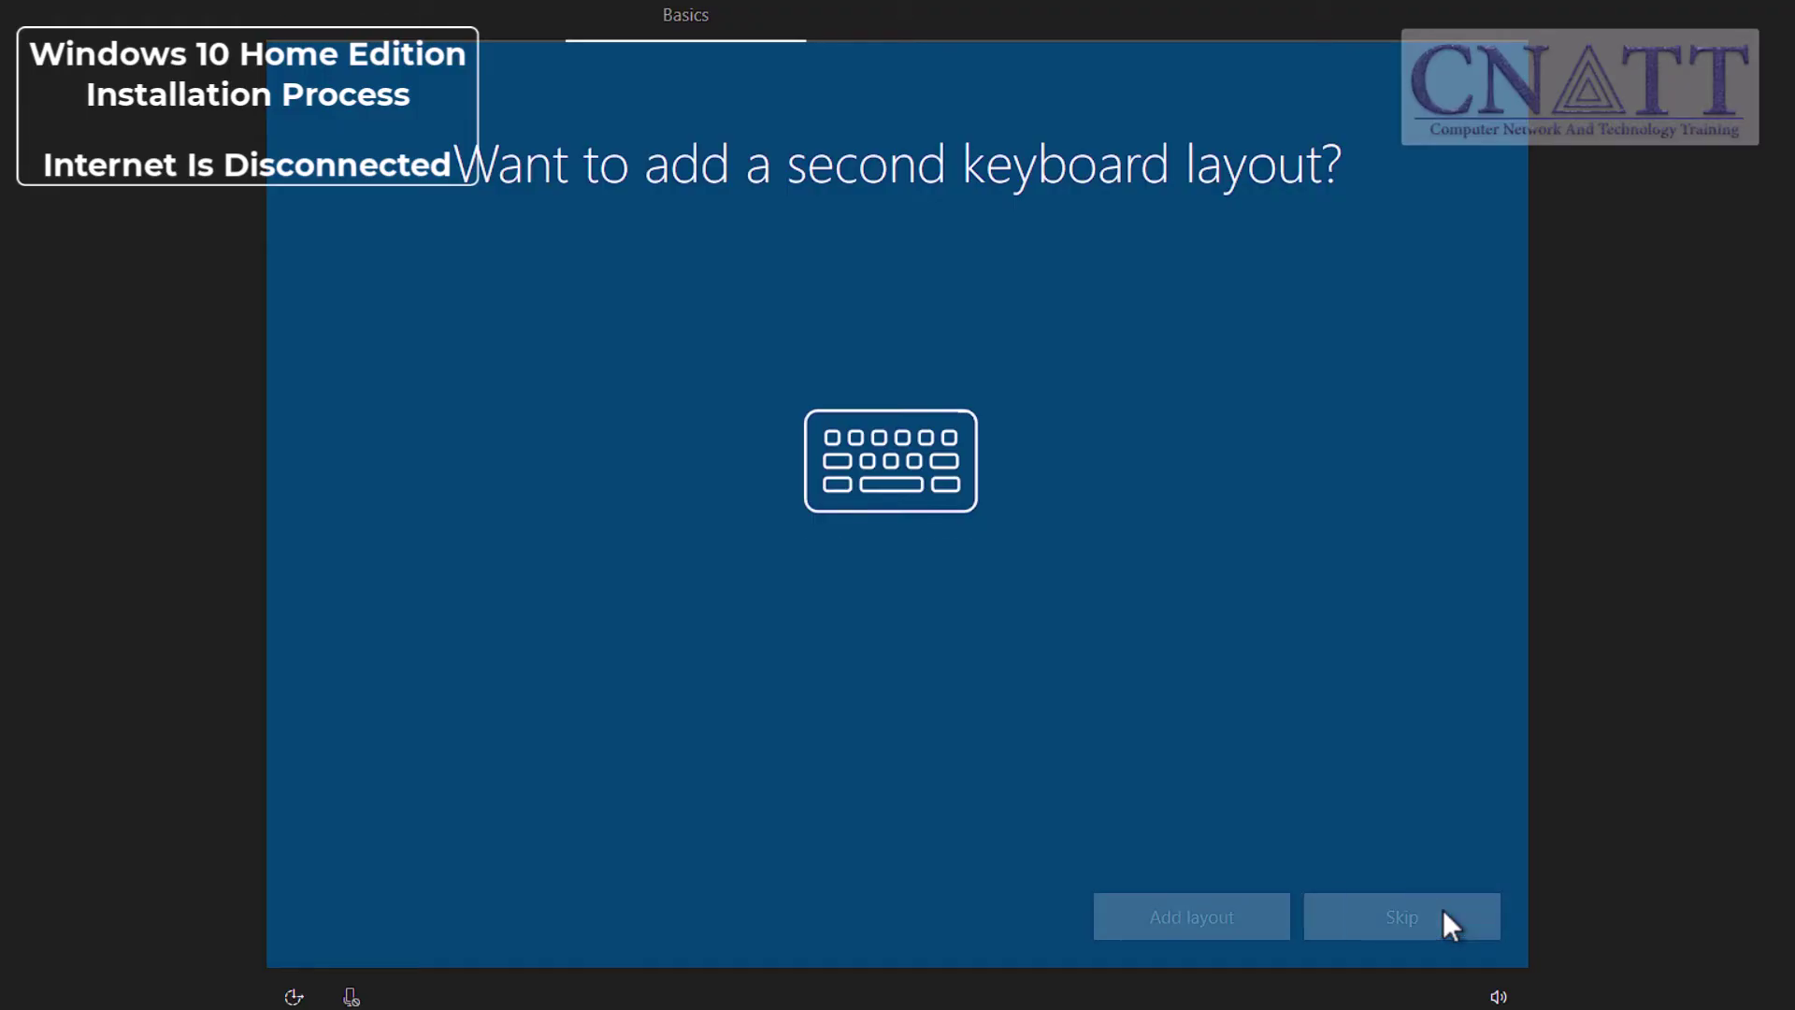
pyautogui.click(1444, 910)
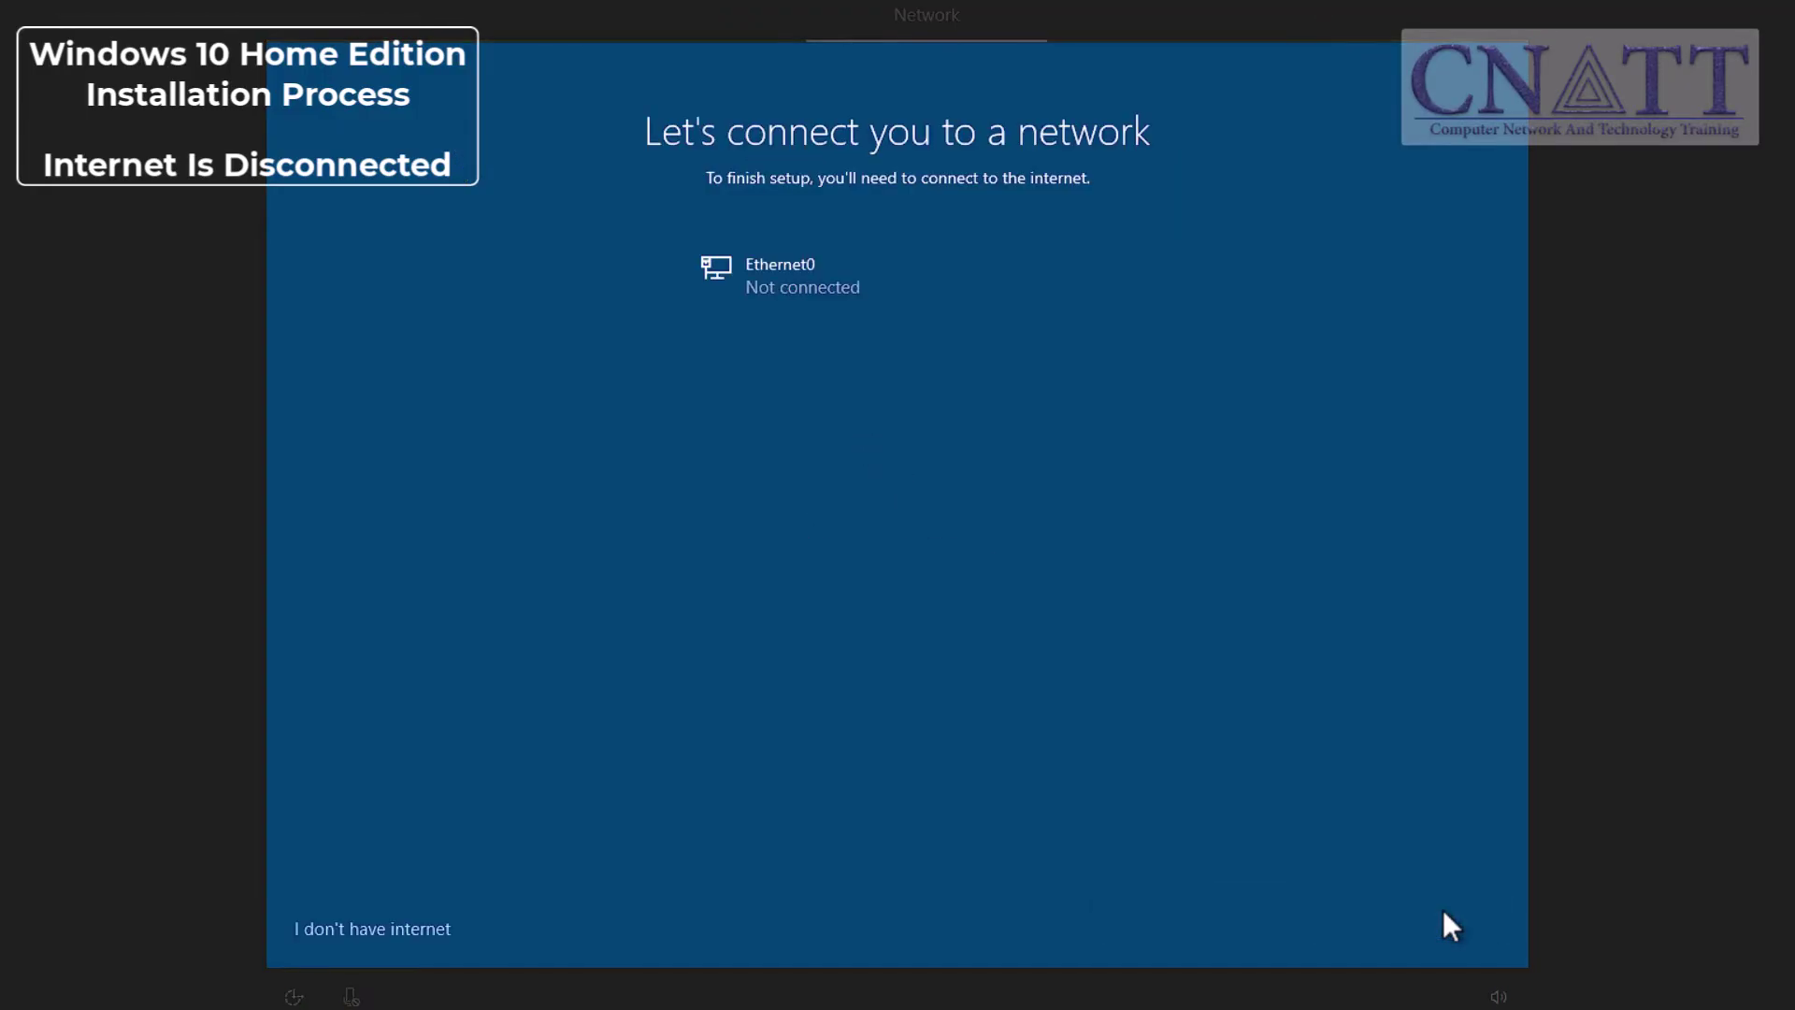
# Choose 'I don't have internet' and limited setup, then enter a local account name
pyautogui.click(440, 938)
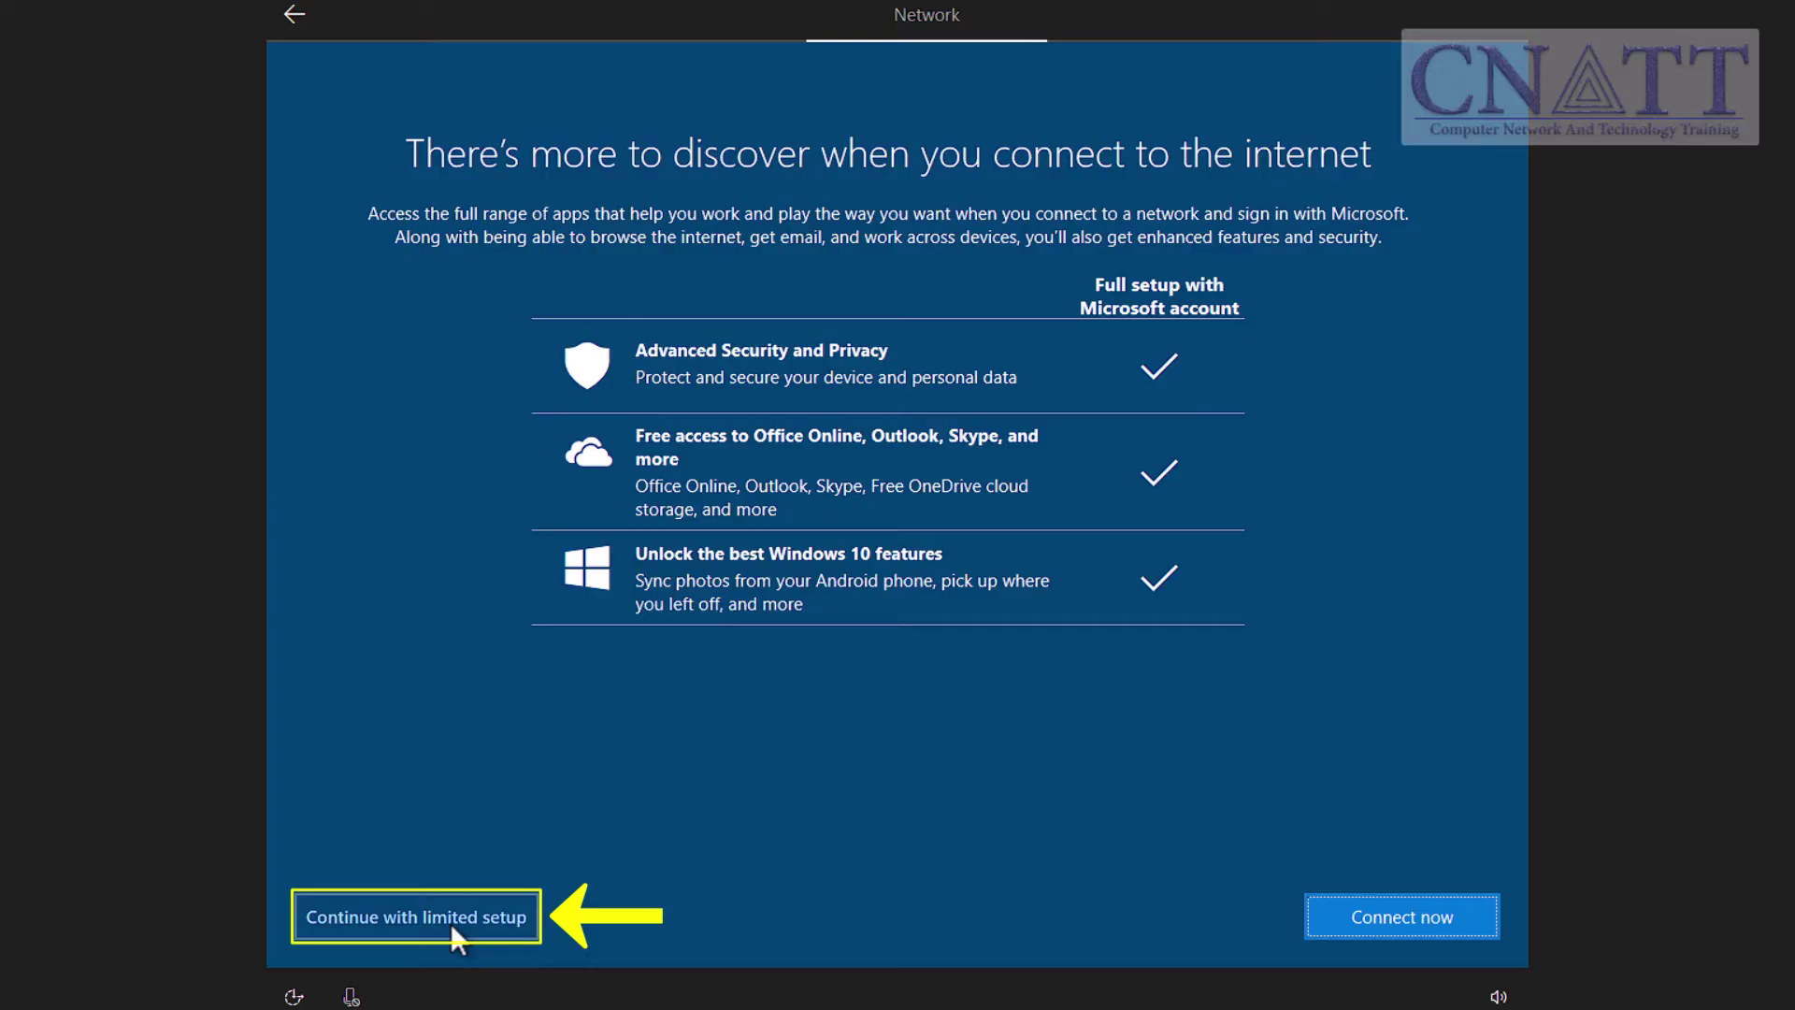
pyautogui.click(449, 923)
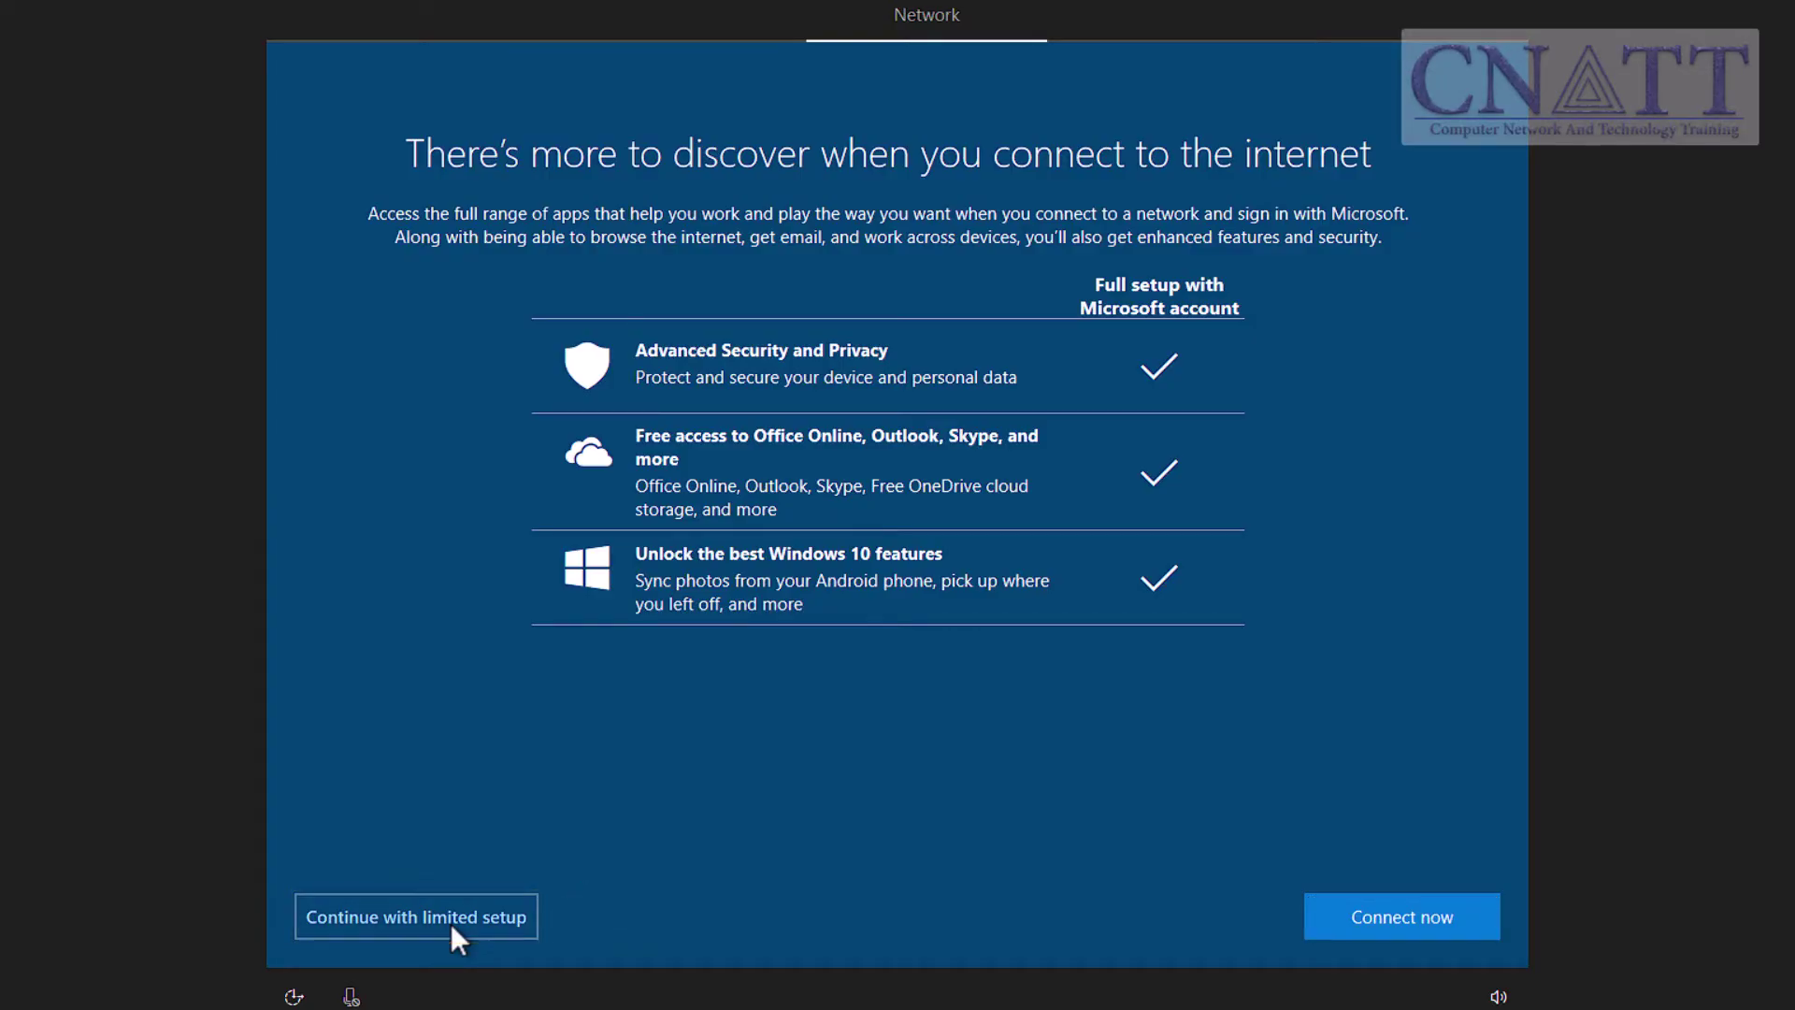
pyautogui.write('CNATT')
pyautogui.click(1443, 922)
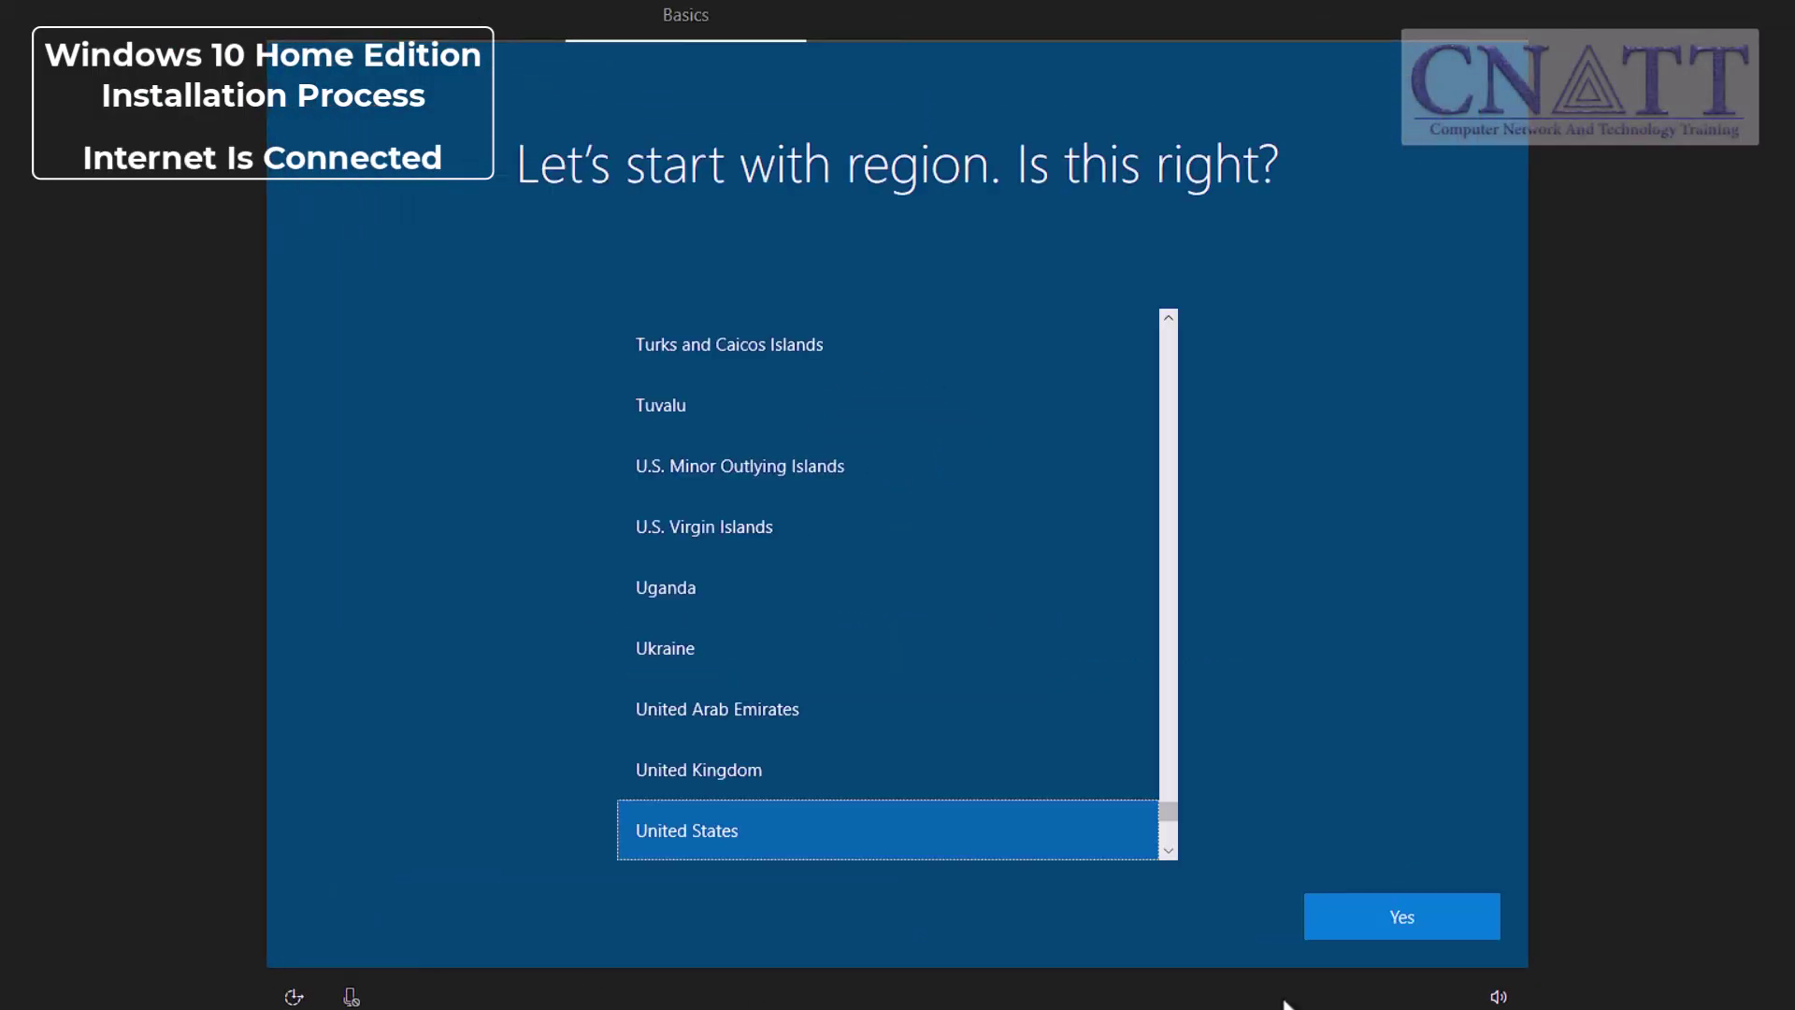
# Advance past the region and keyboard screens to the 'Let's add your account' page
pyautogui.click(1381, 927)
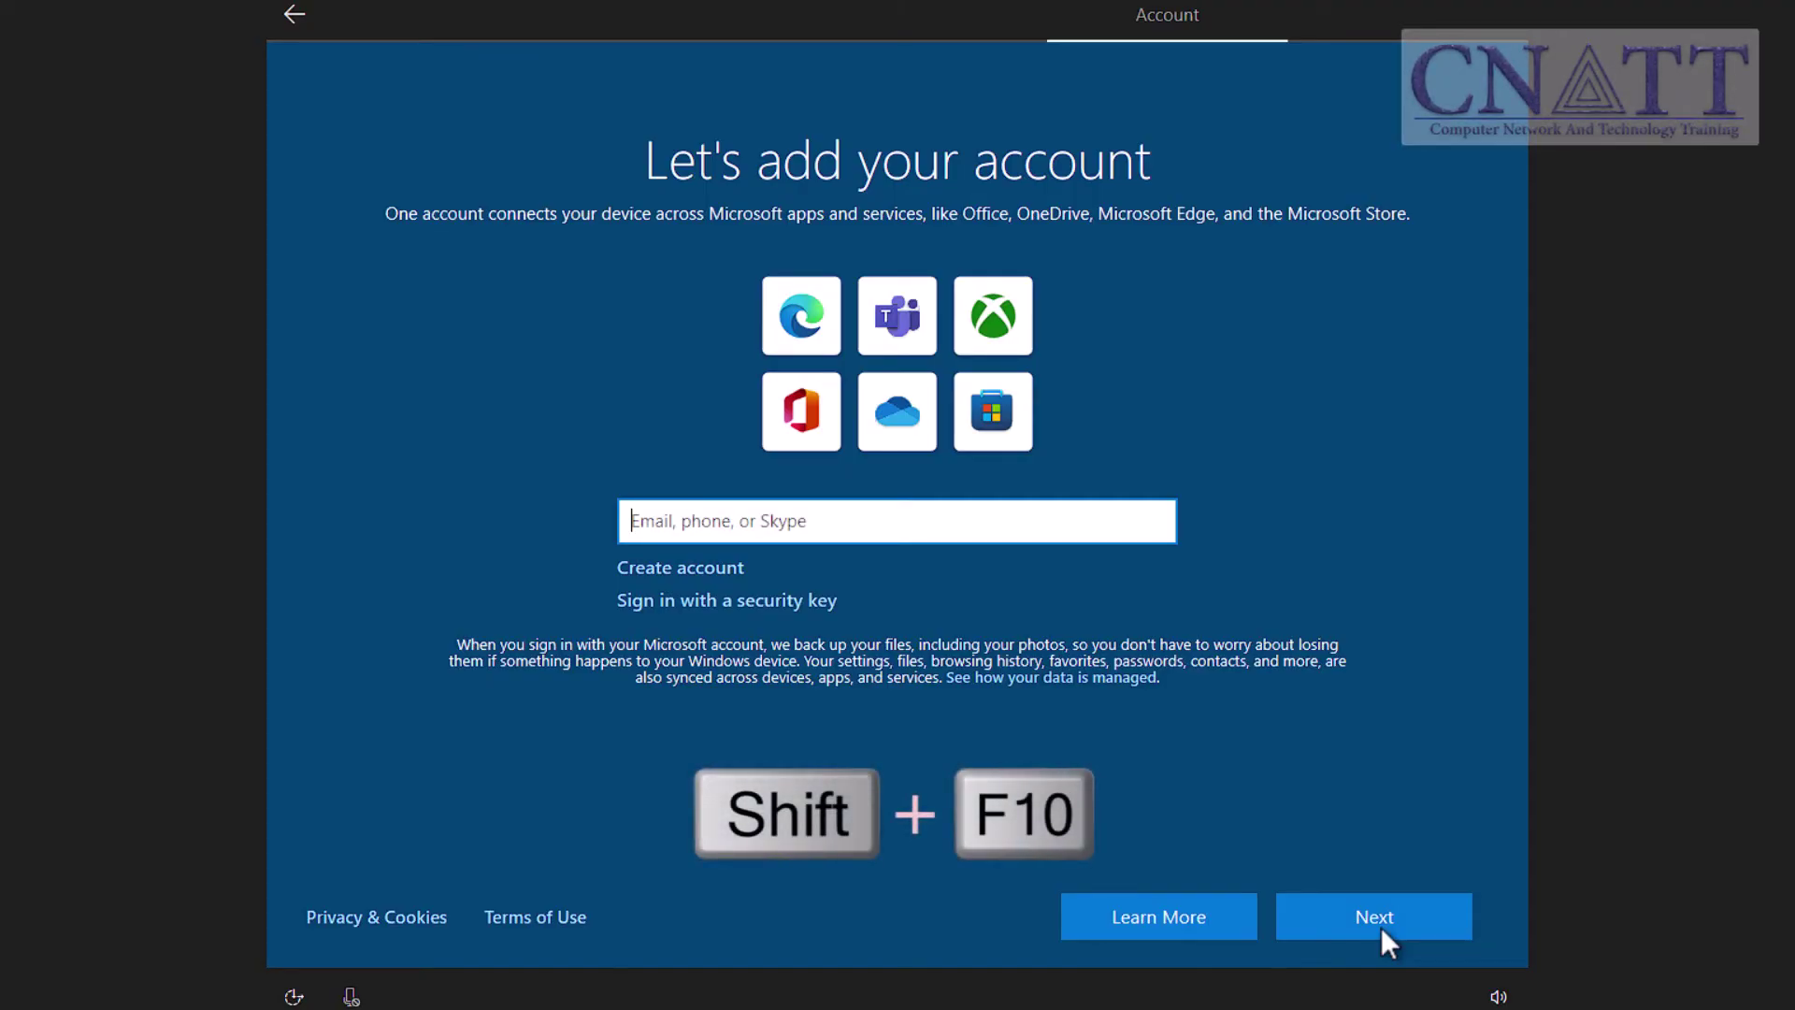
# Run ipconfig /release in an administrator Command Prompt to drop Ethernet0's IPv4 address
pyautogui.hotkey('shift', 'F10')
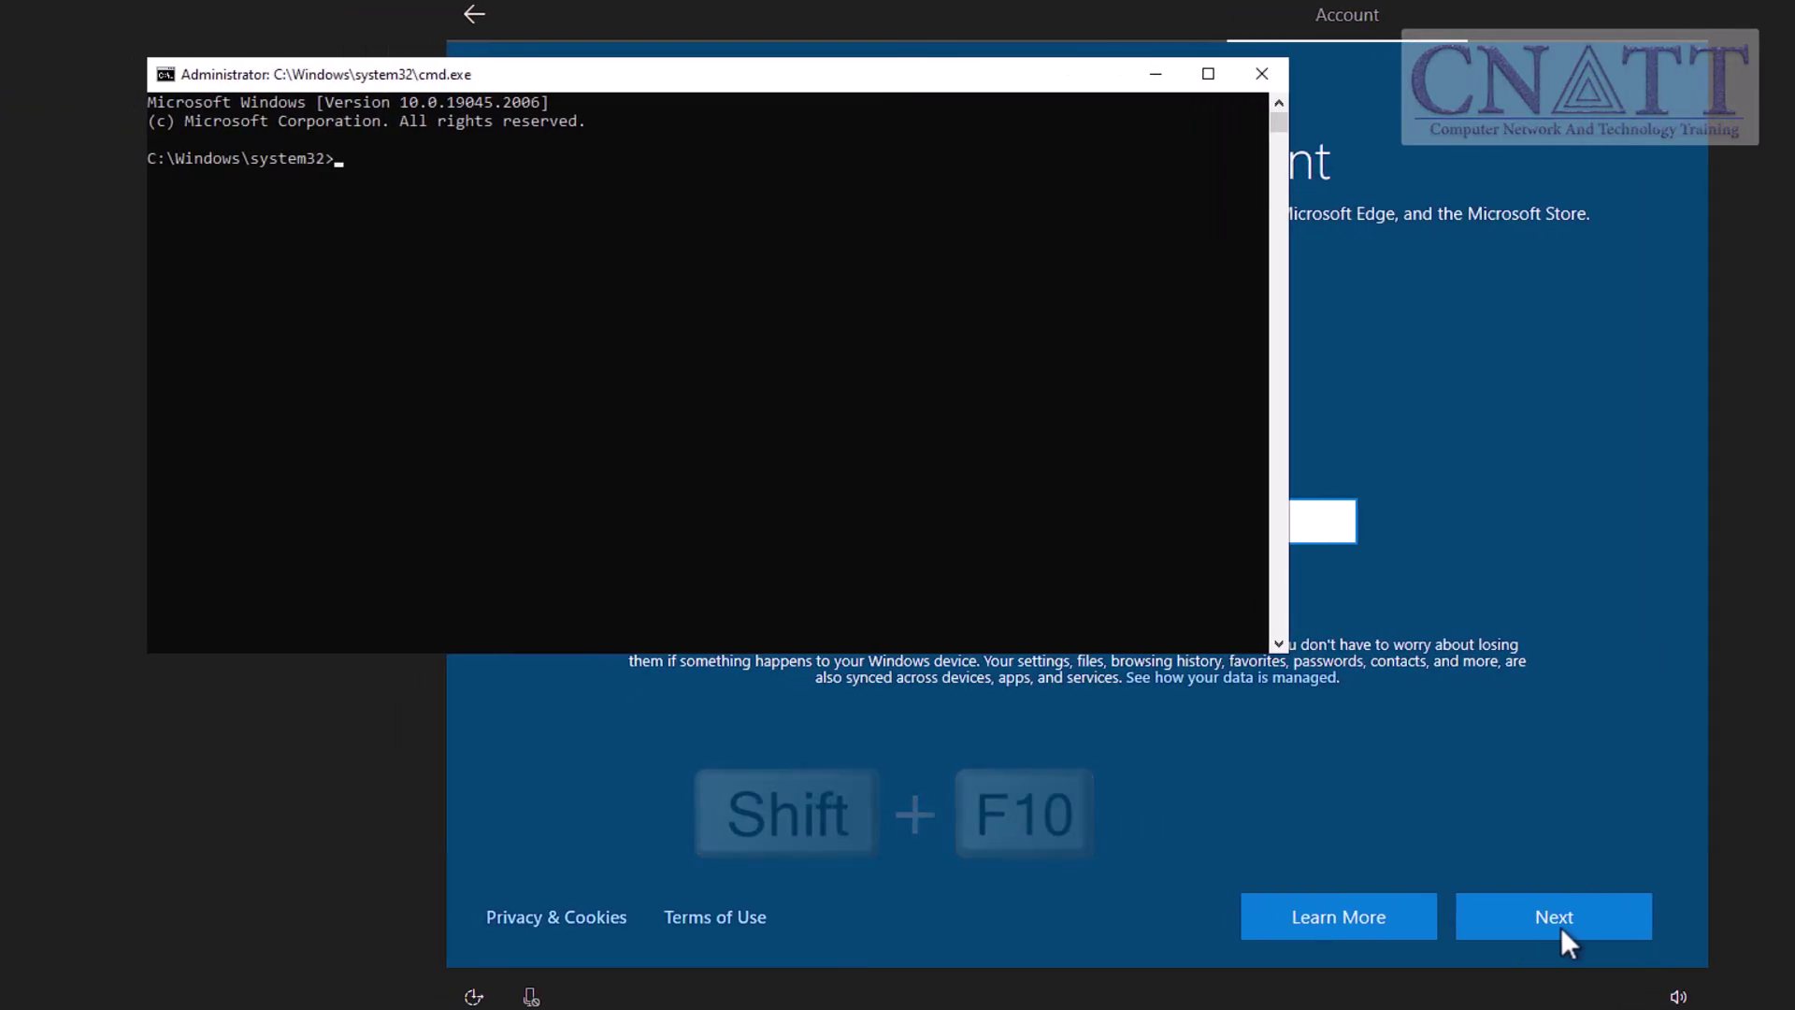
pyautogui.click(657, 427)
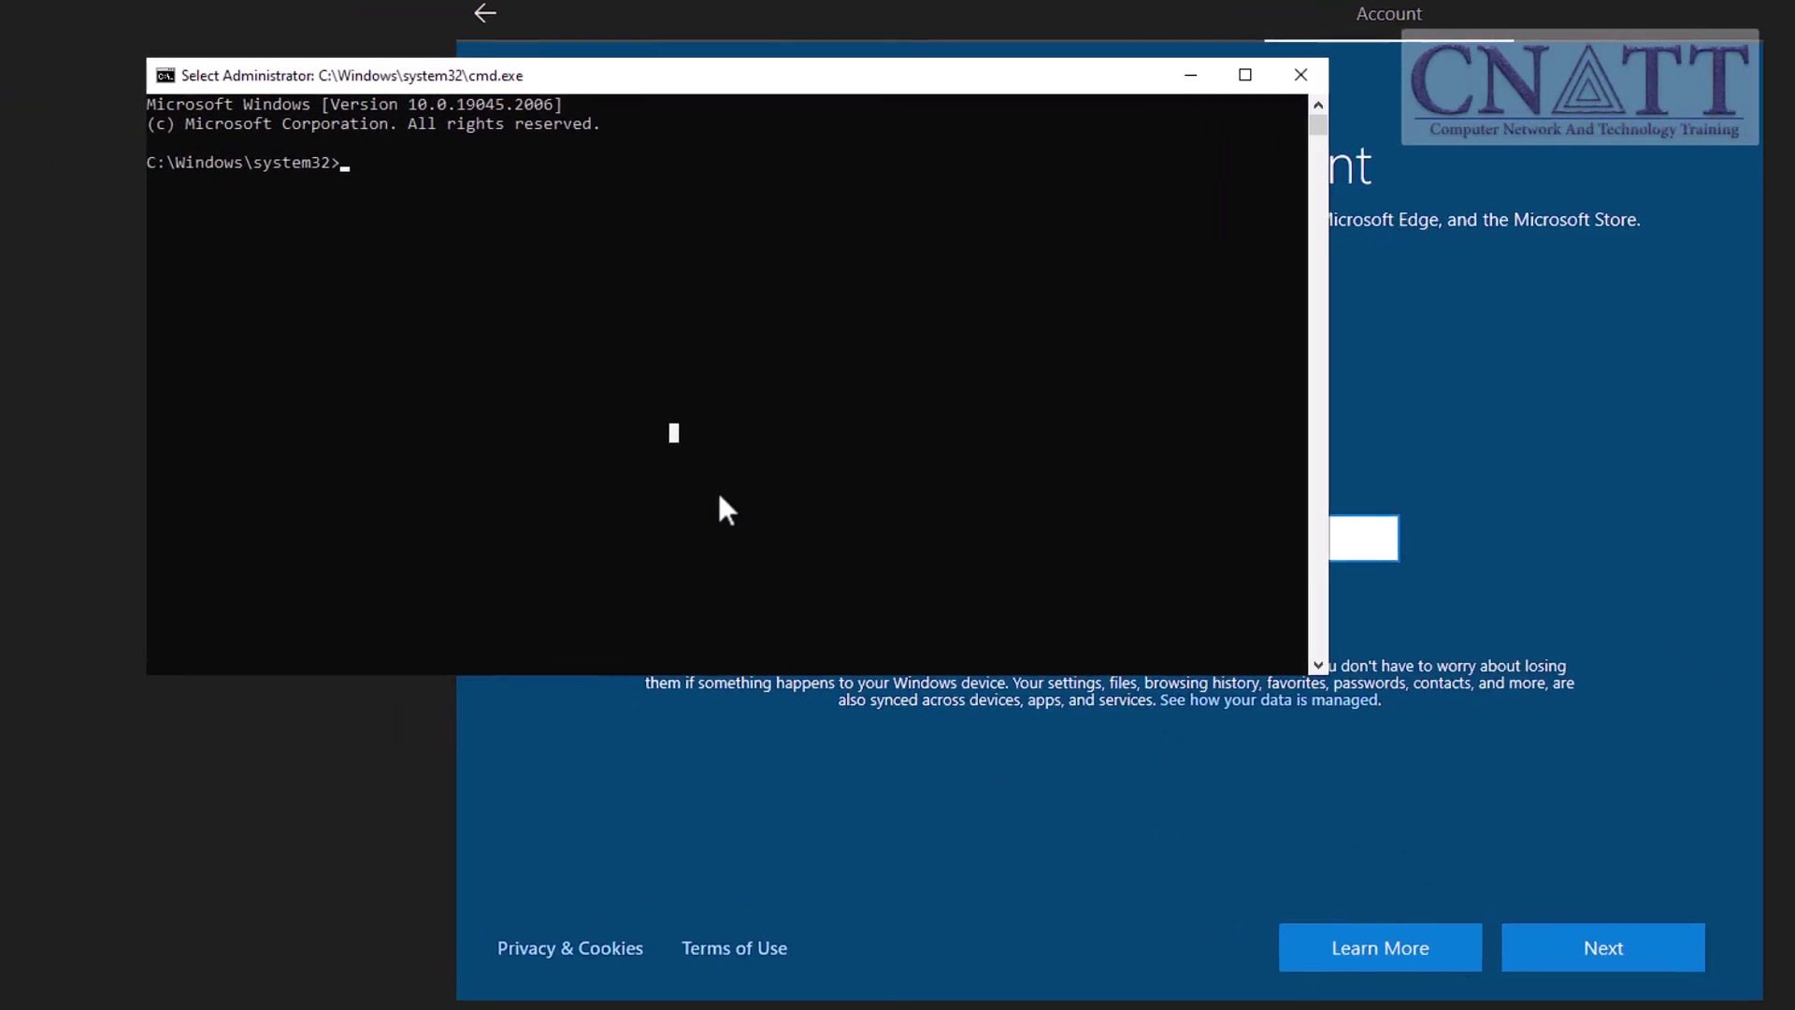
pyautogui.write('i')
pyautogui.write('pcon')
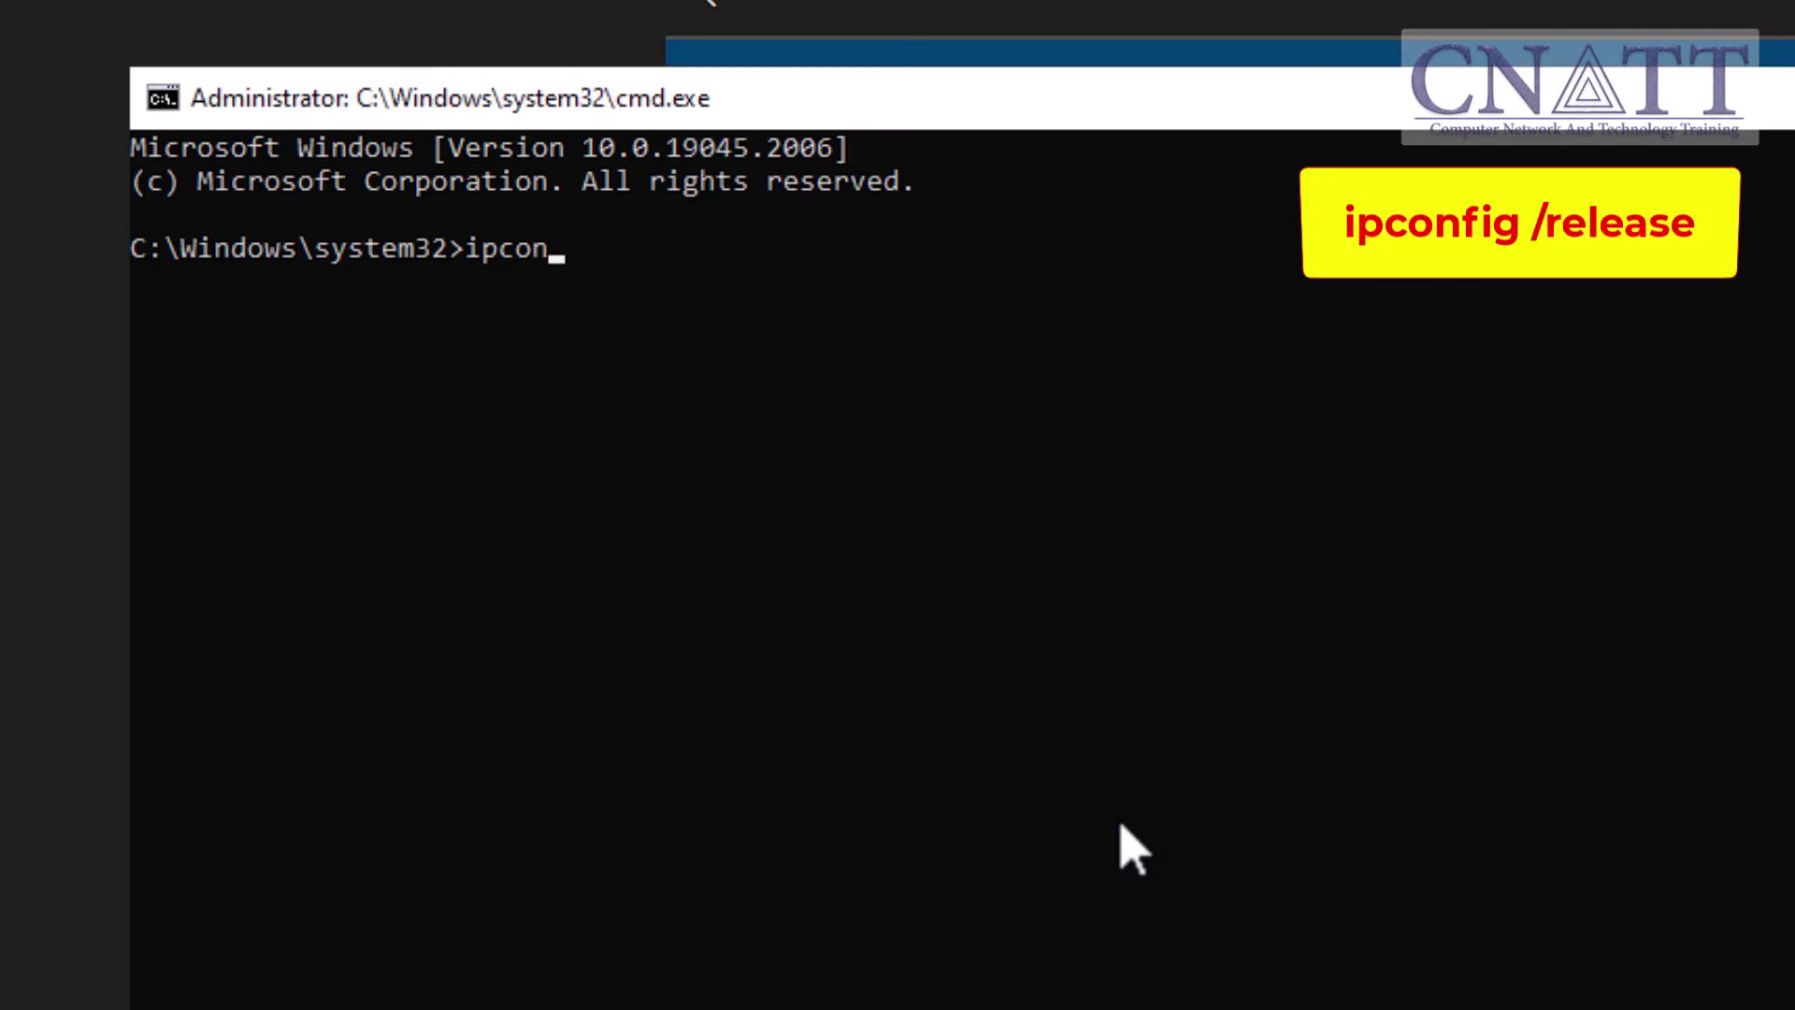
pyautogui.write('fig /rel')
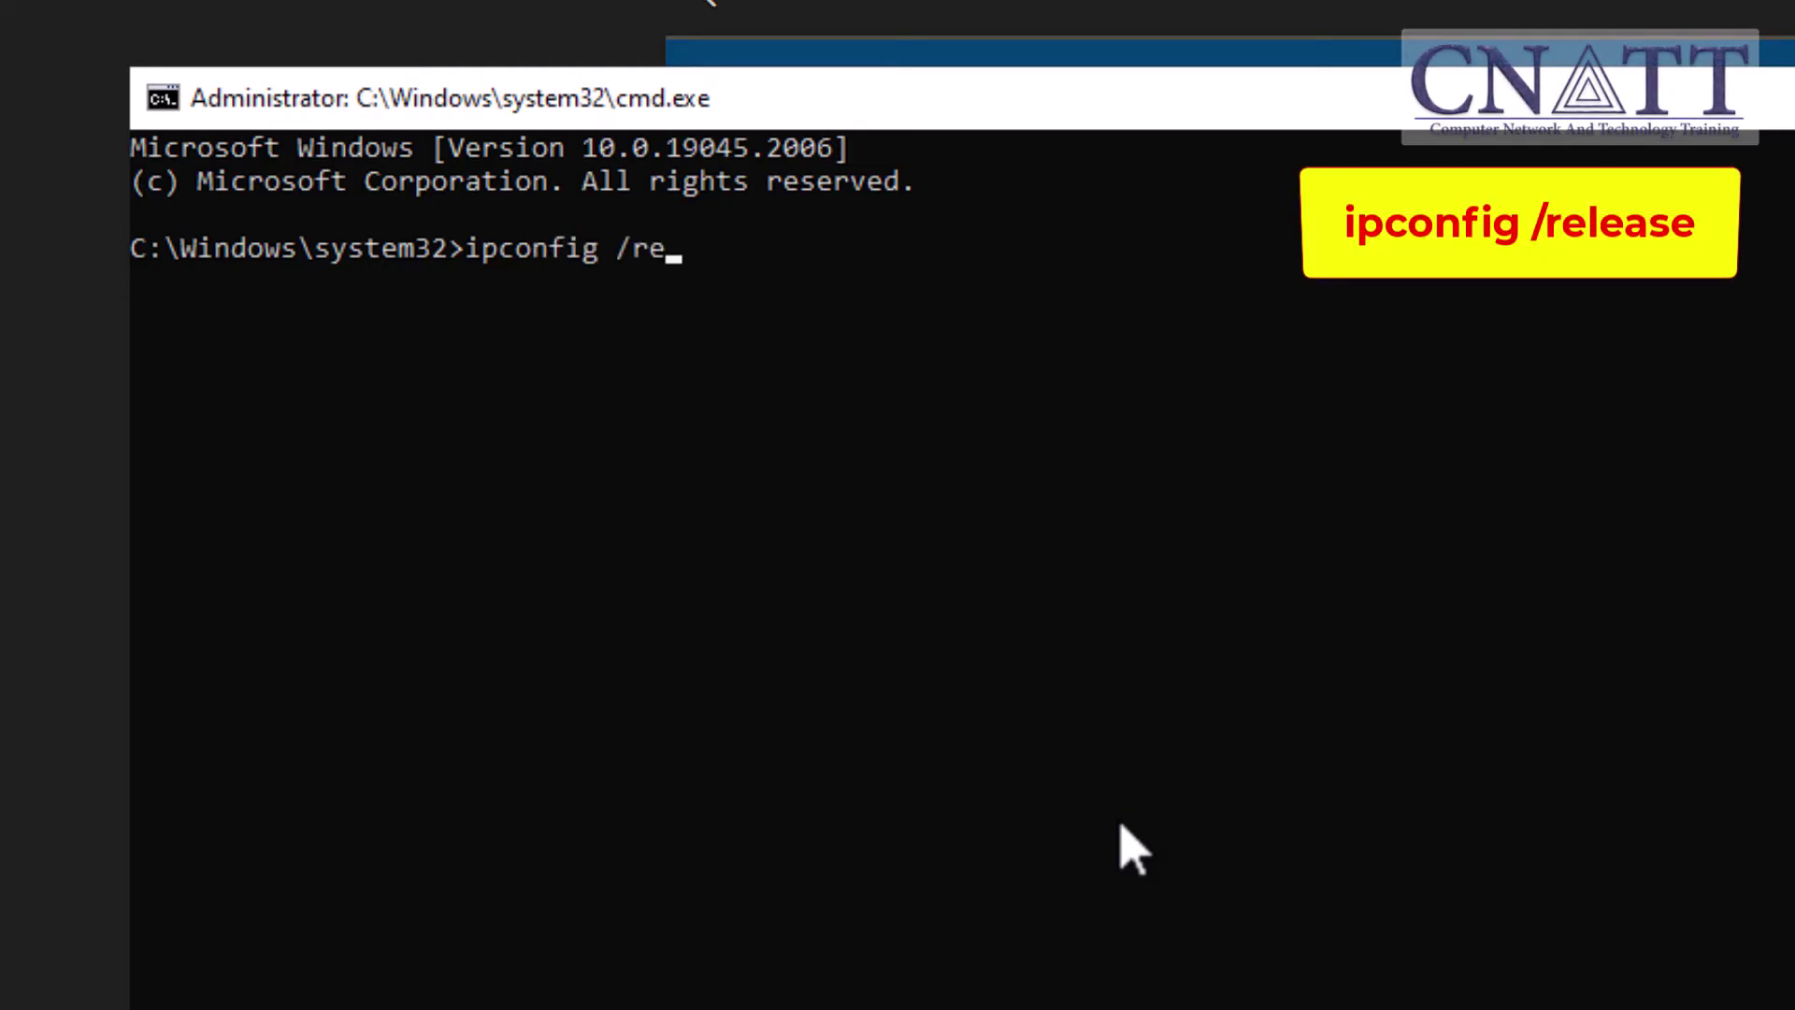
pyautogui.write('ease')
pyautogui.press('Return')
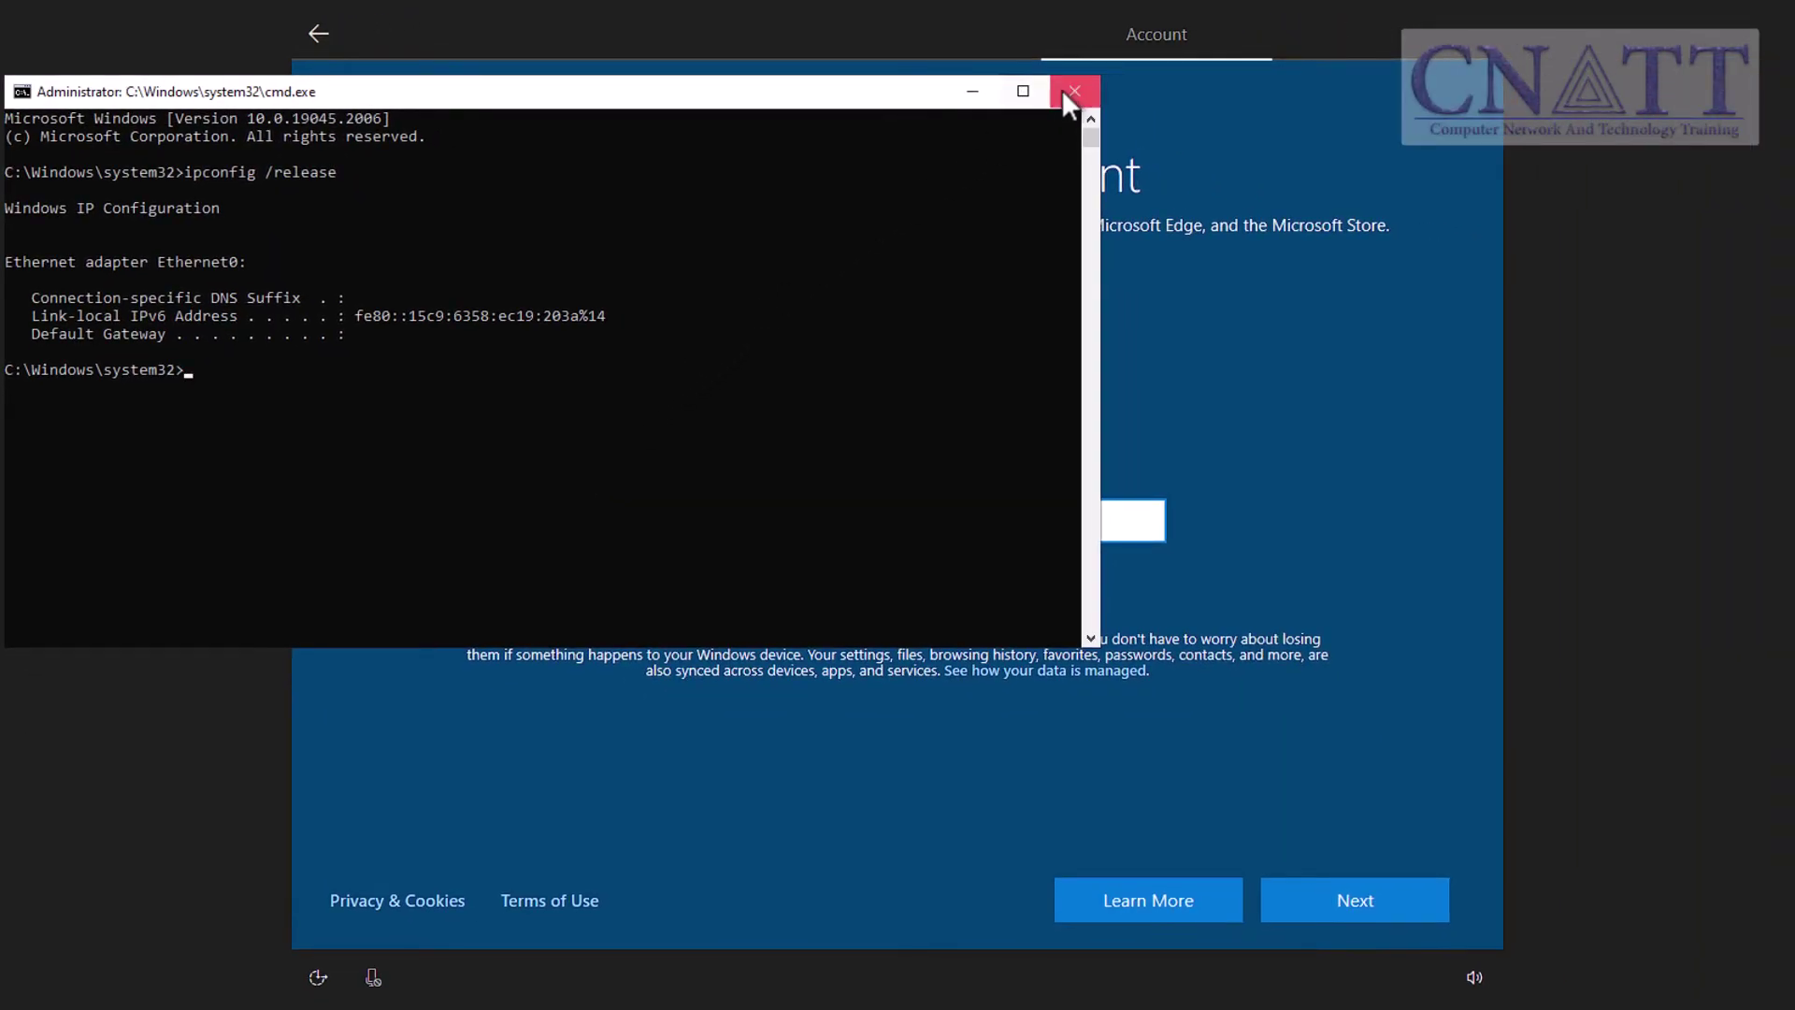
# Close the console, go back, and create a local account name with a blank password
pyautogui.click(1067, 95)
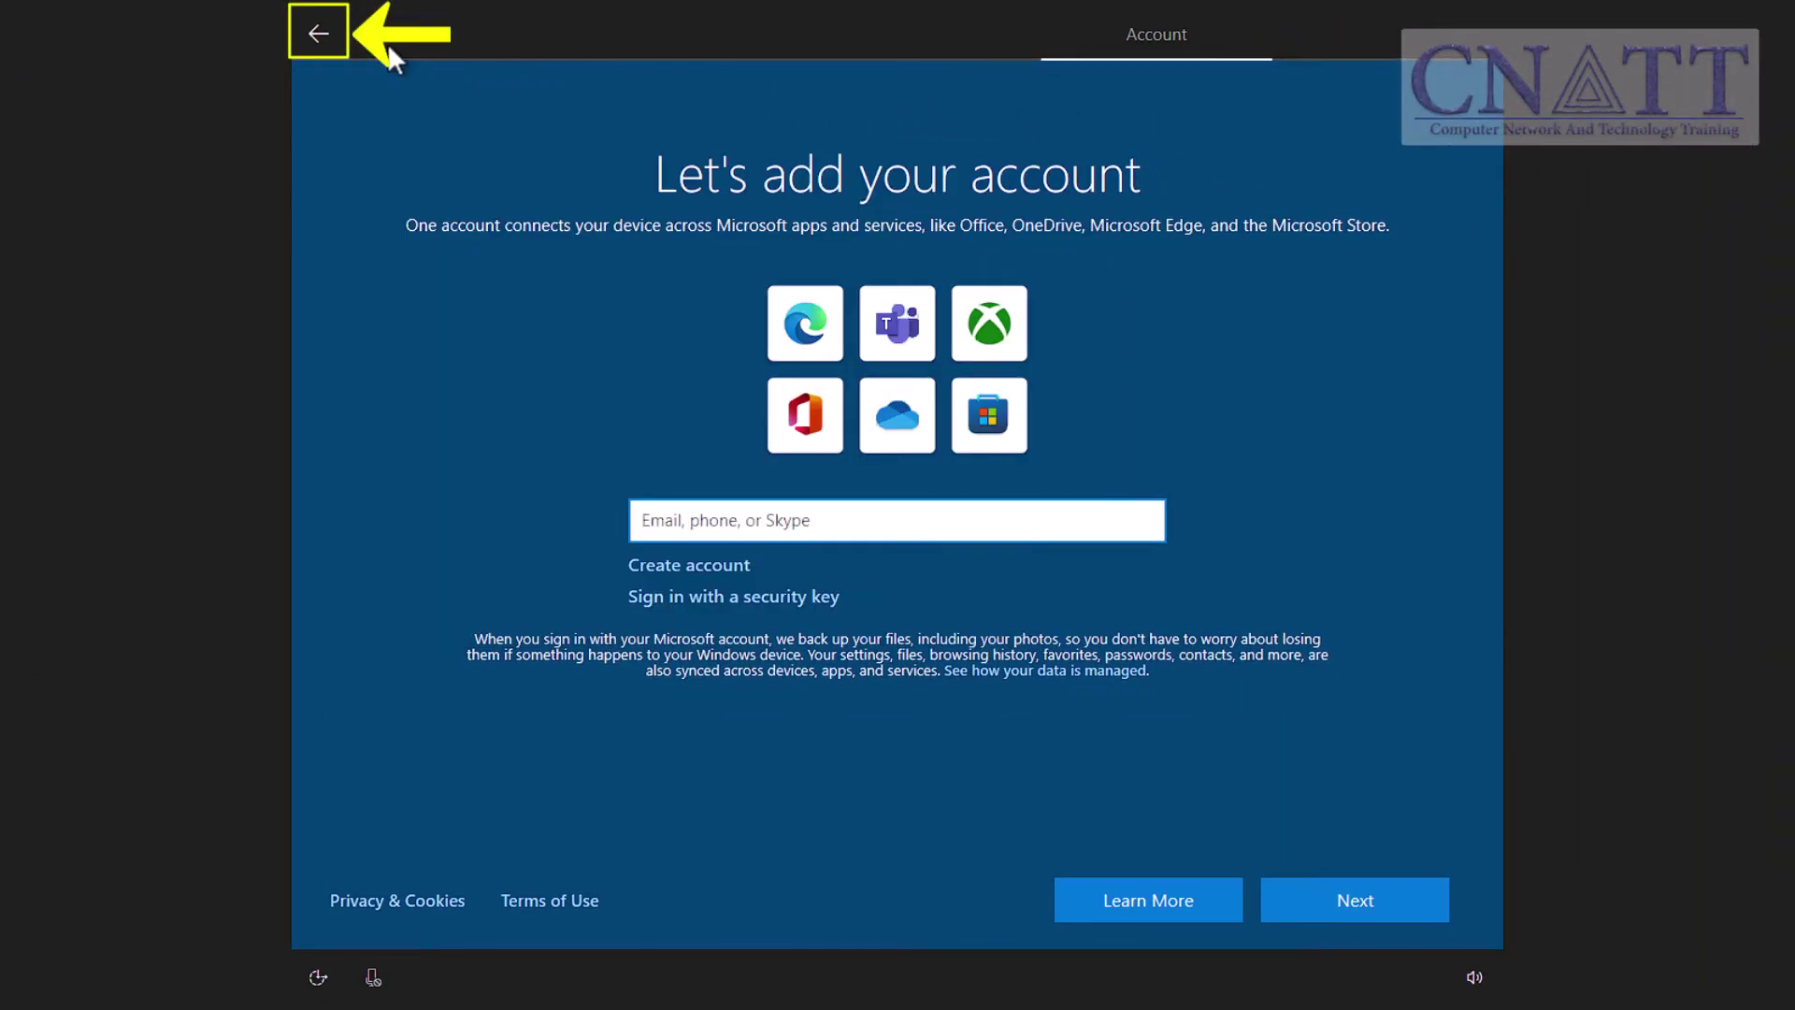
pyautogui.click(324, 46)
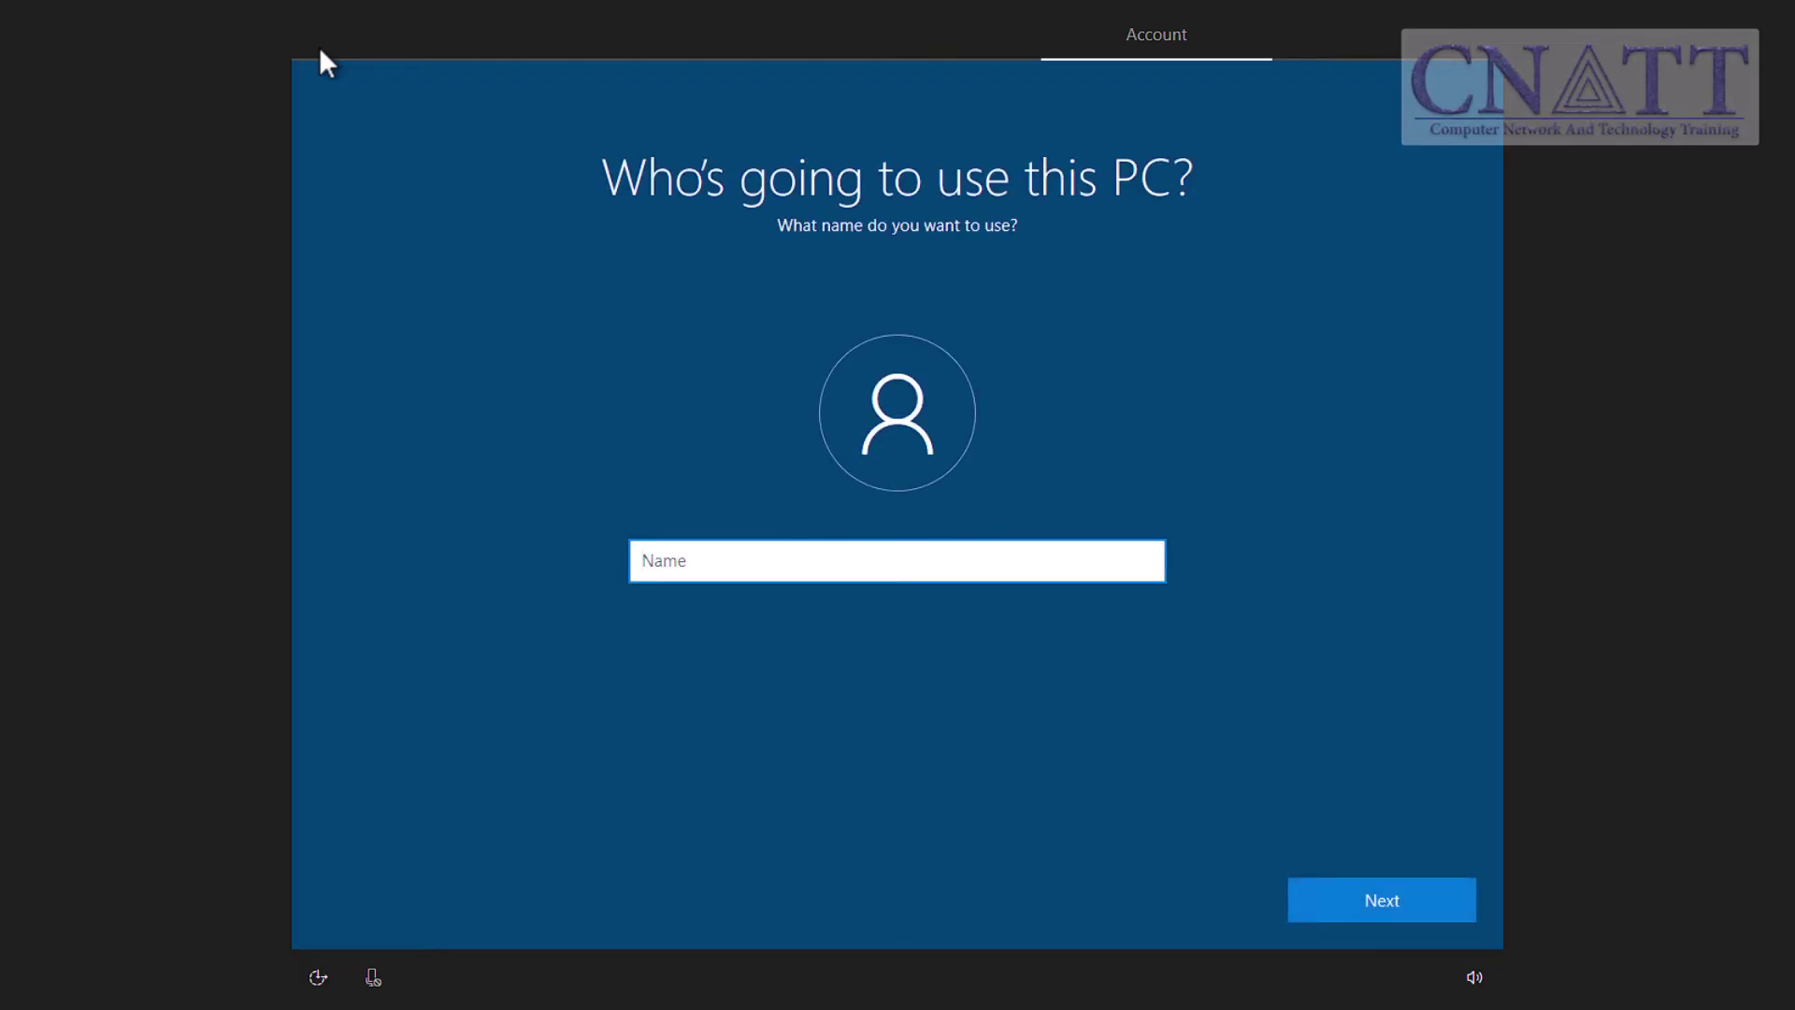
pyautogui.write('CNATT')
pyautogui.click(1330, 901)
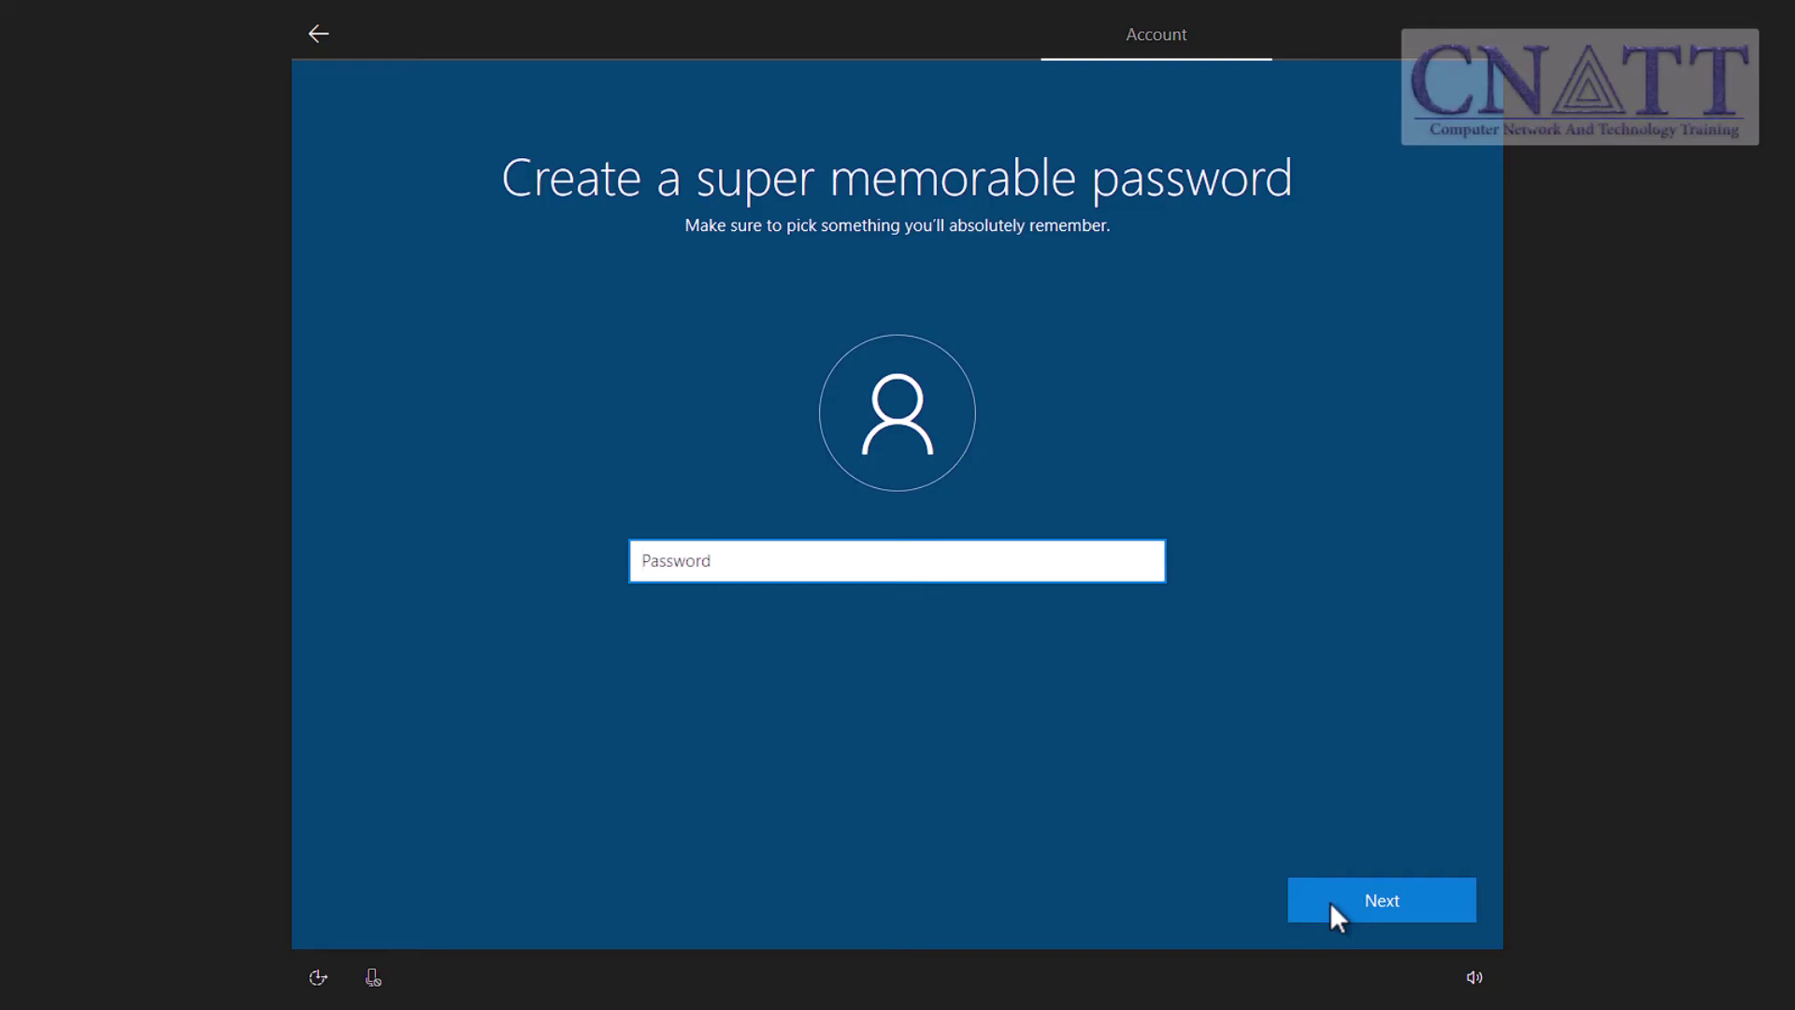
pyautogui.click(1330, 902)
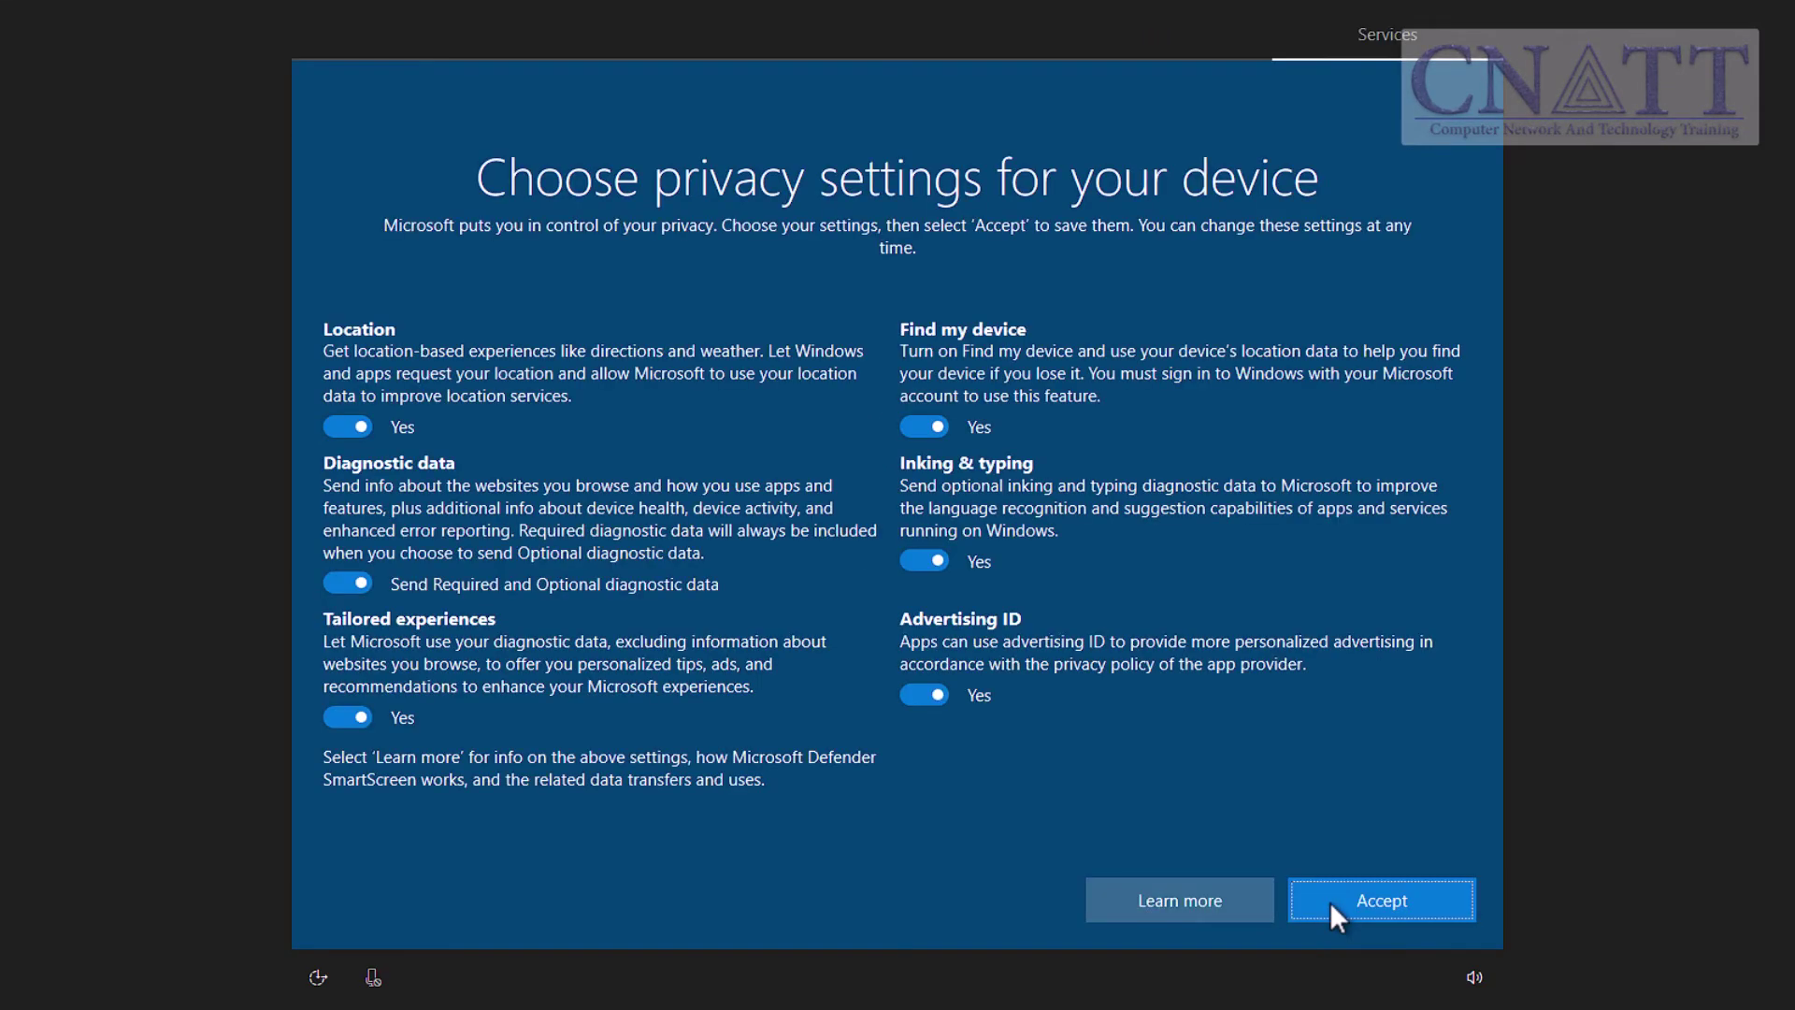
# Accept the default privacy settings and decline Cortana with Not now
pyautogui.click(1331, 903)
pyautogui.click(1253, 898)
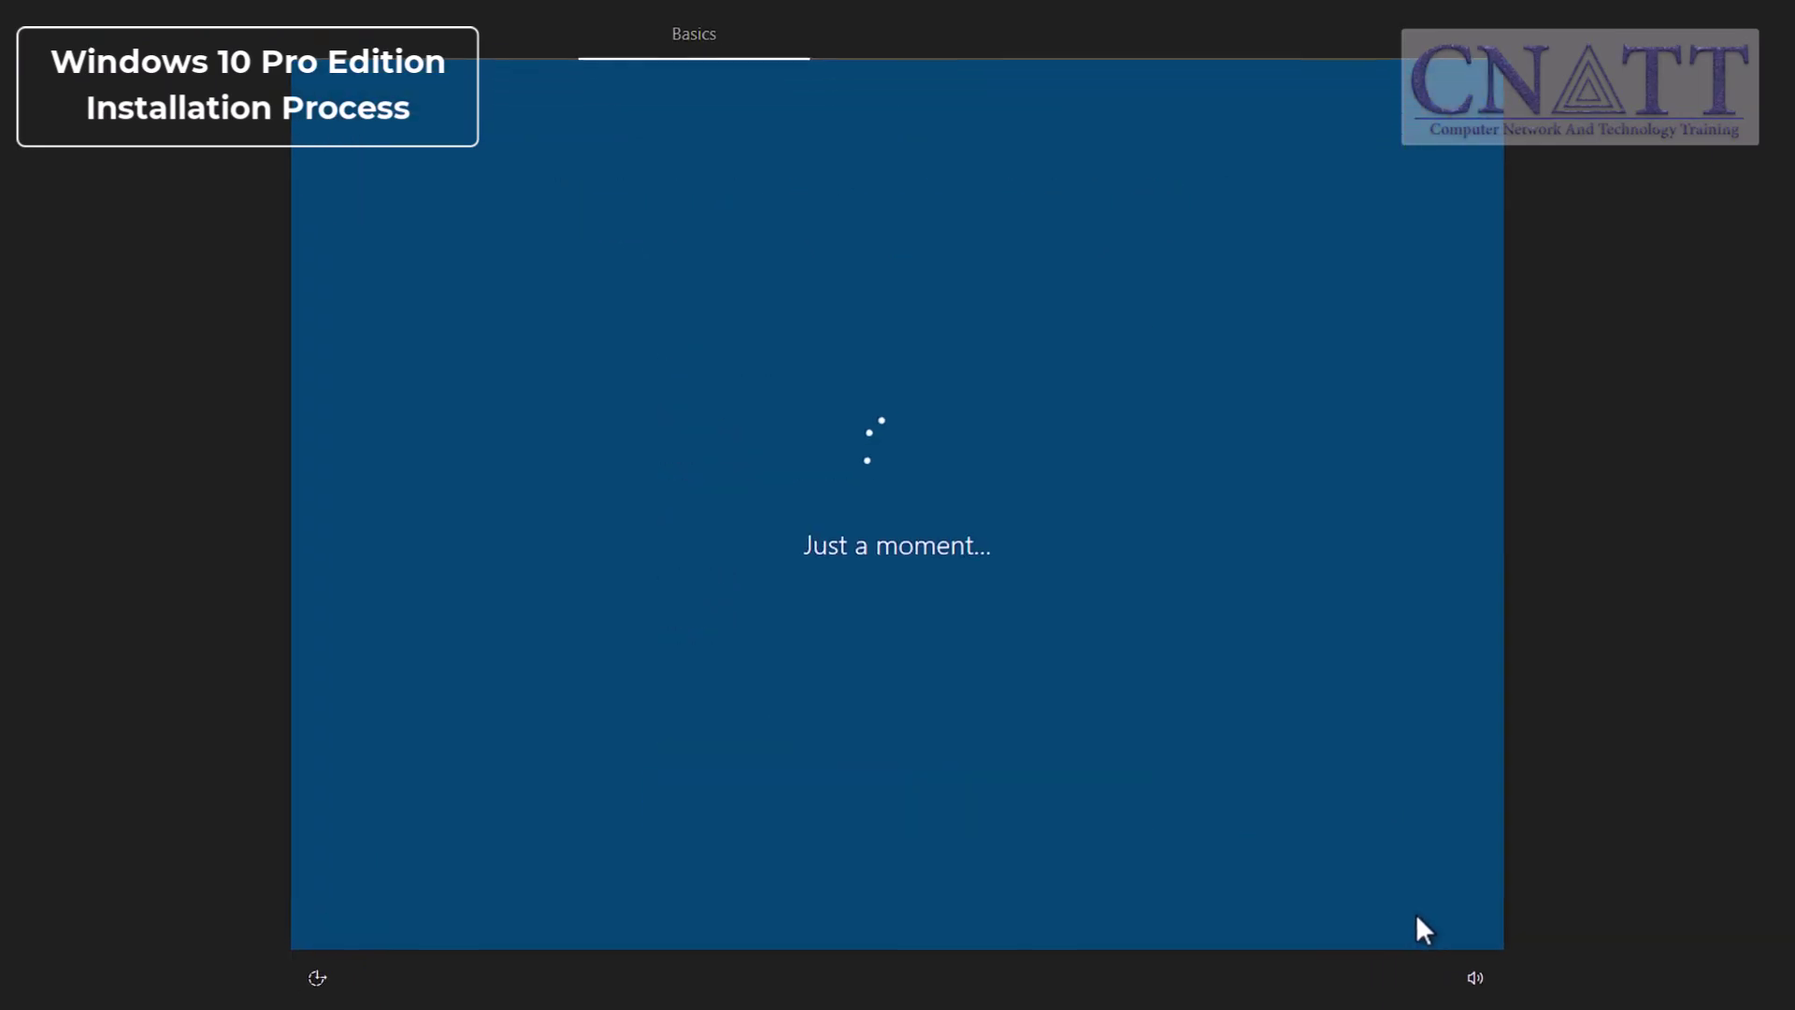
# Confirm the keyboard, skip a second layout, choose personal use, then pick Offline account
pyautogui.click(1416, 912)
pyautogui.click(1416, 913)
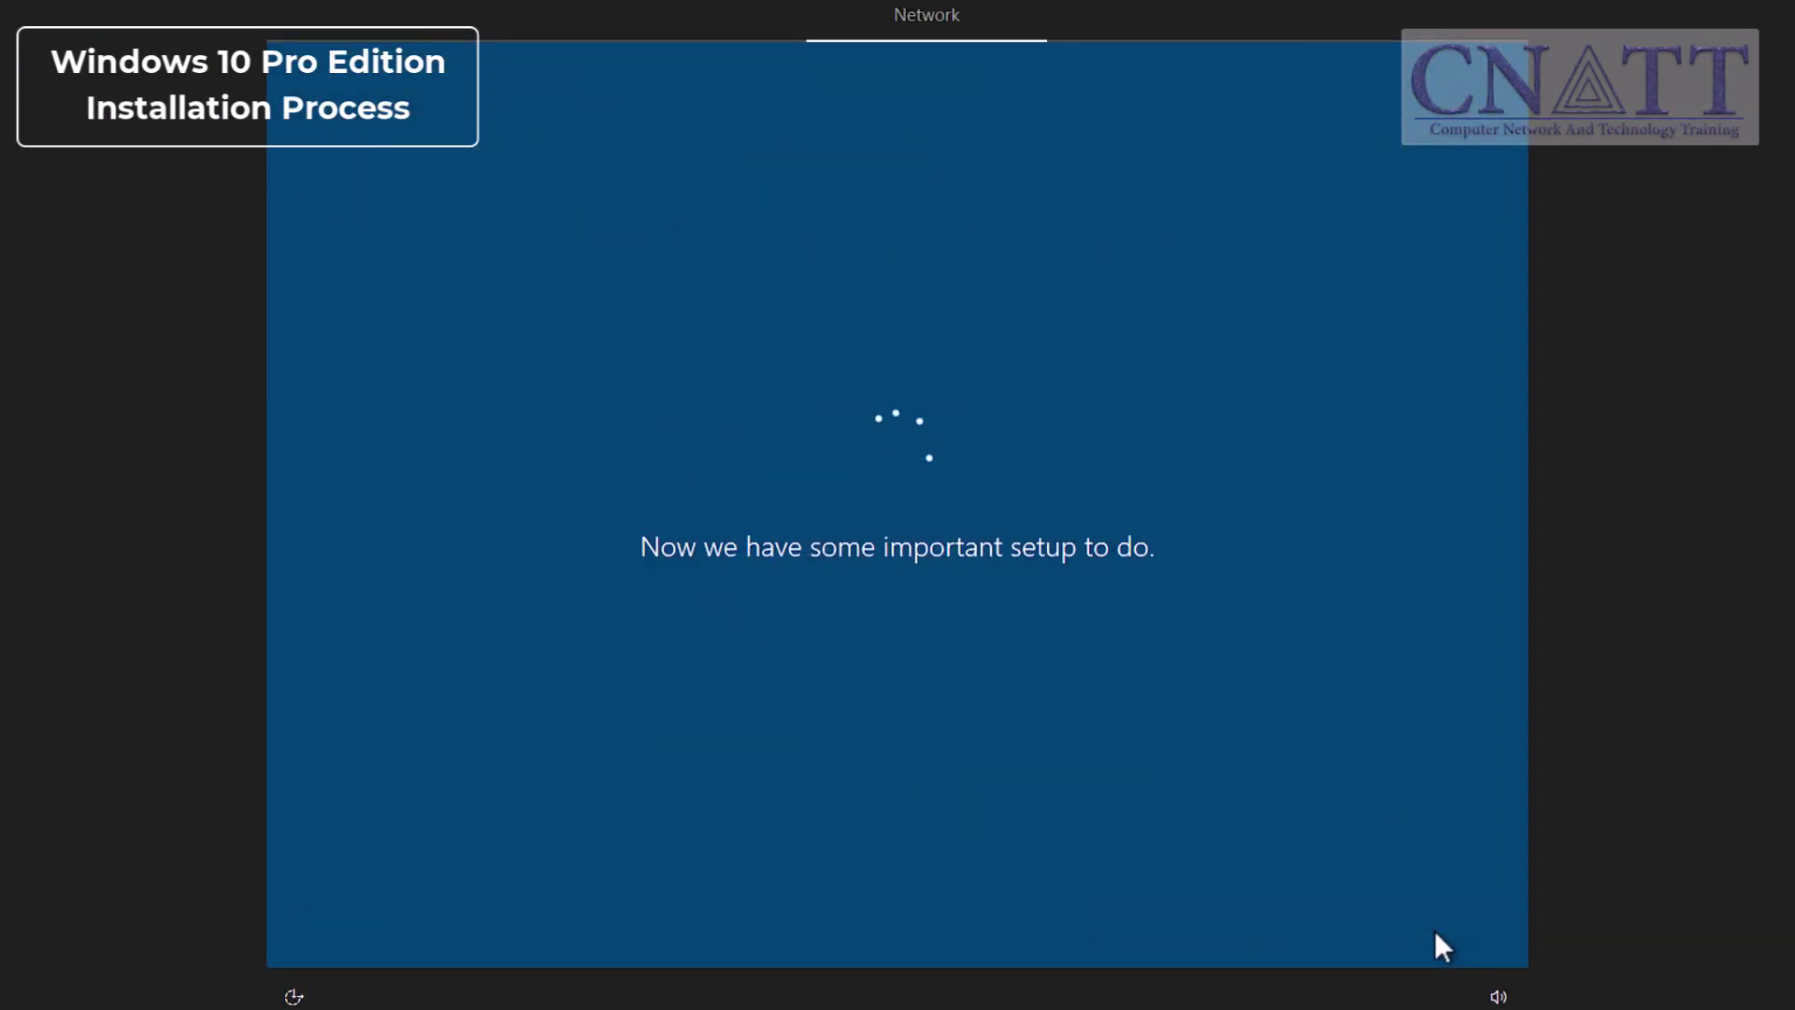
pyautogui.click(1106, 399)
pyautogui.click(1426, 913)
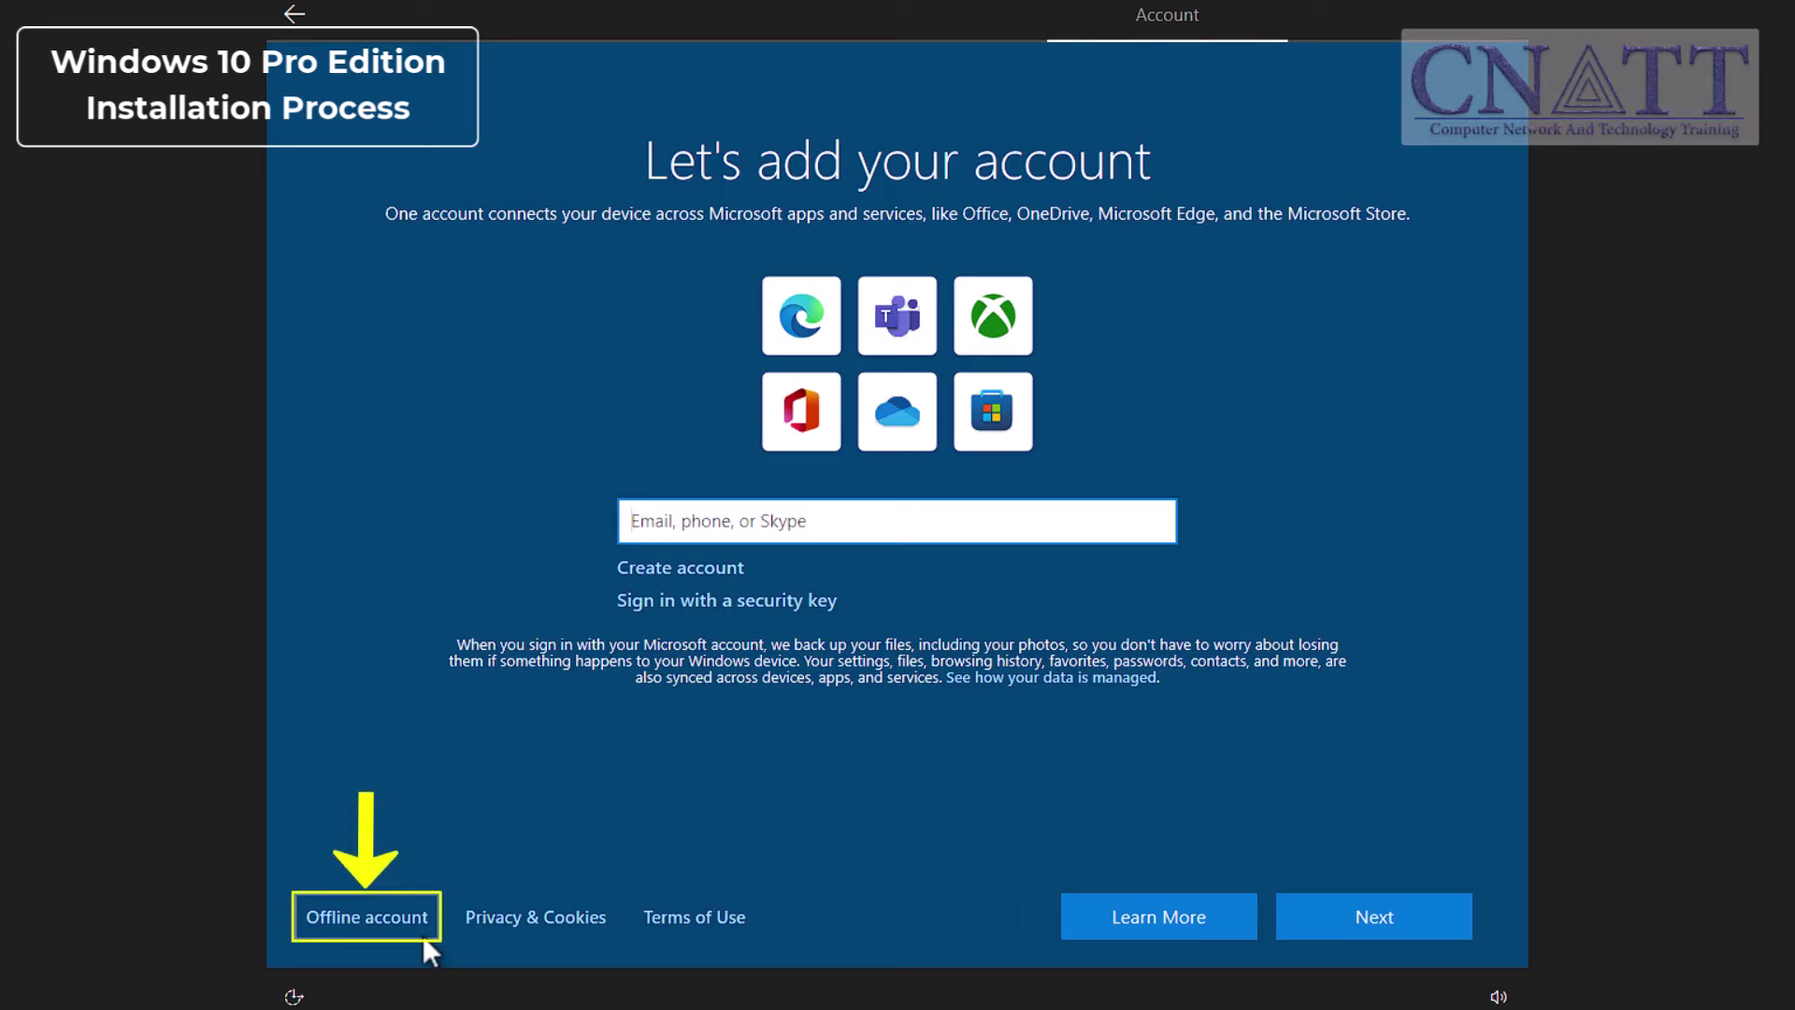
pyautogui.click(420, 928)
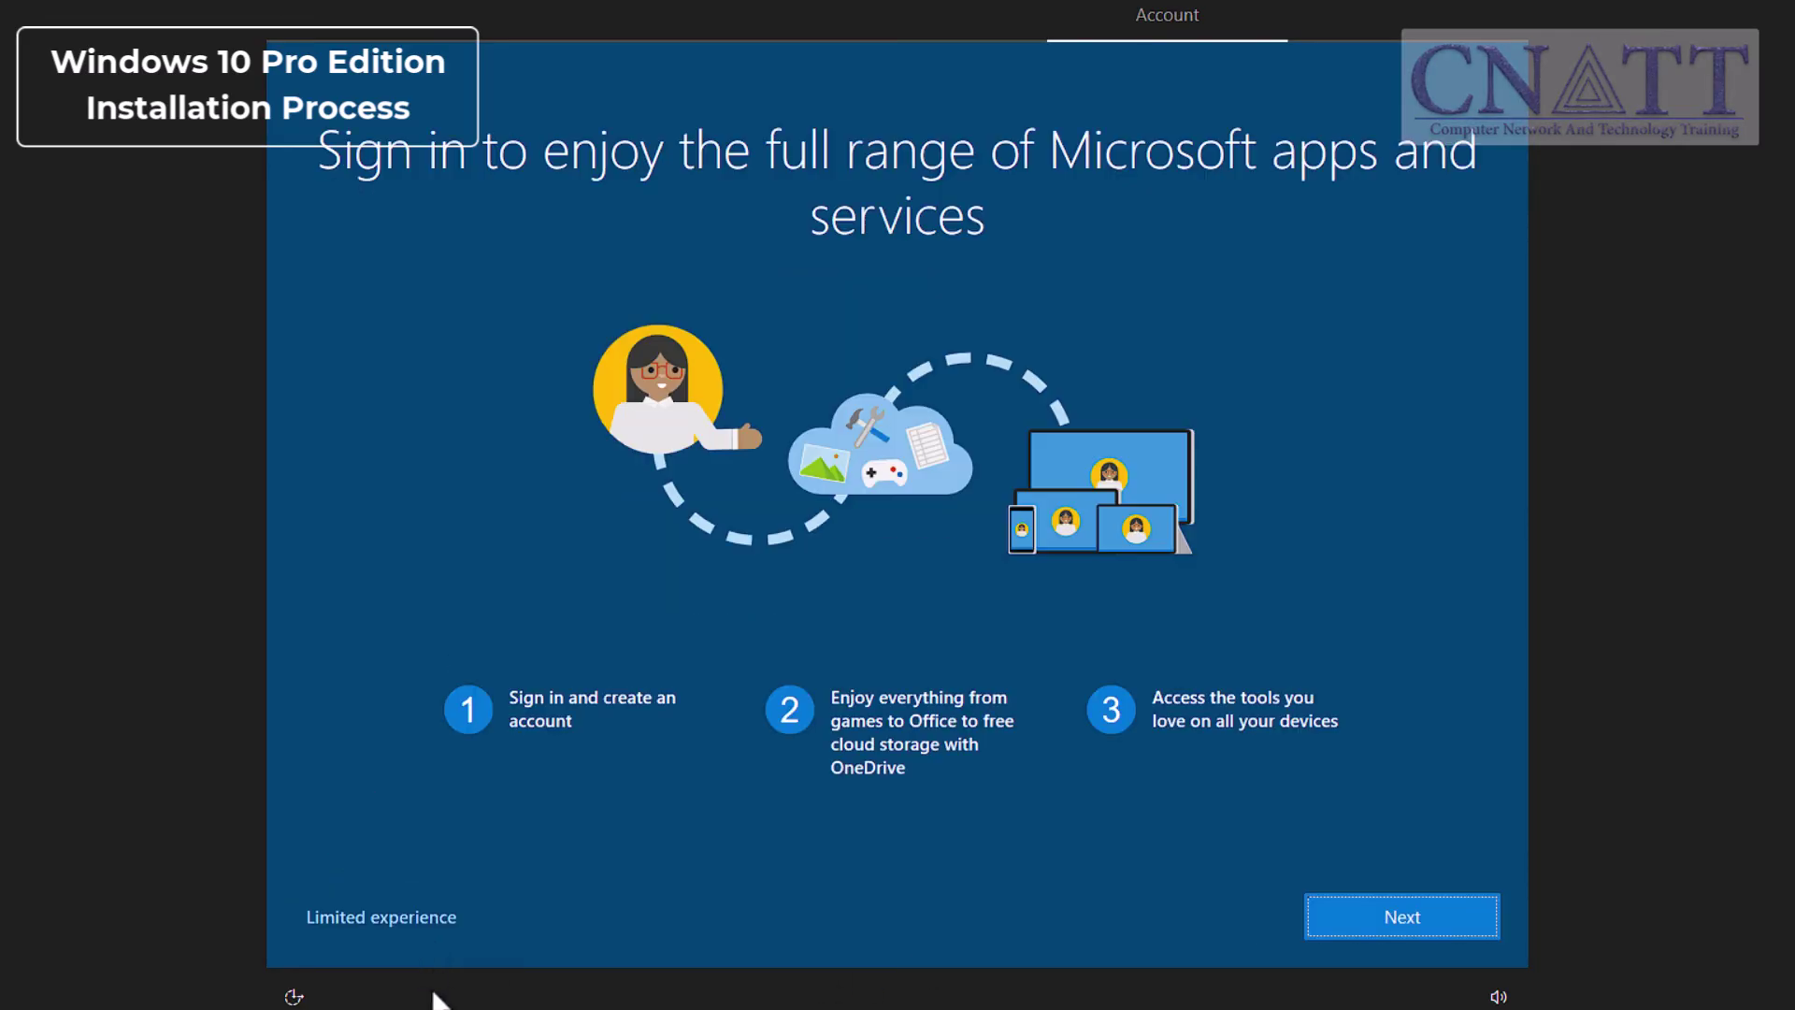
# Choose Limited experience and create a local account name with a blank password
pyautogui.click(446, 932)
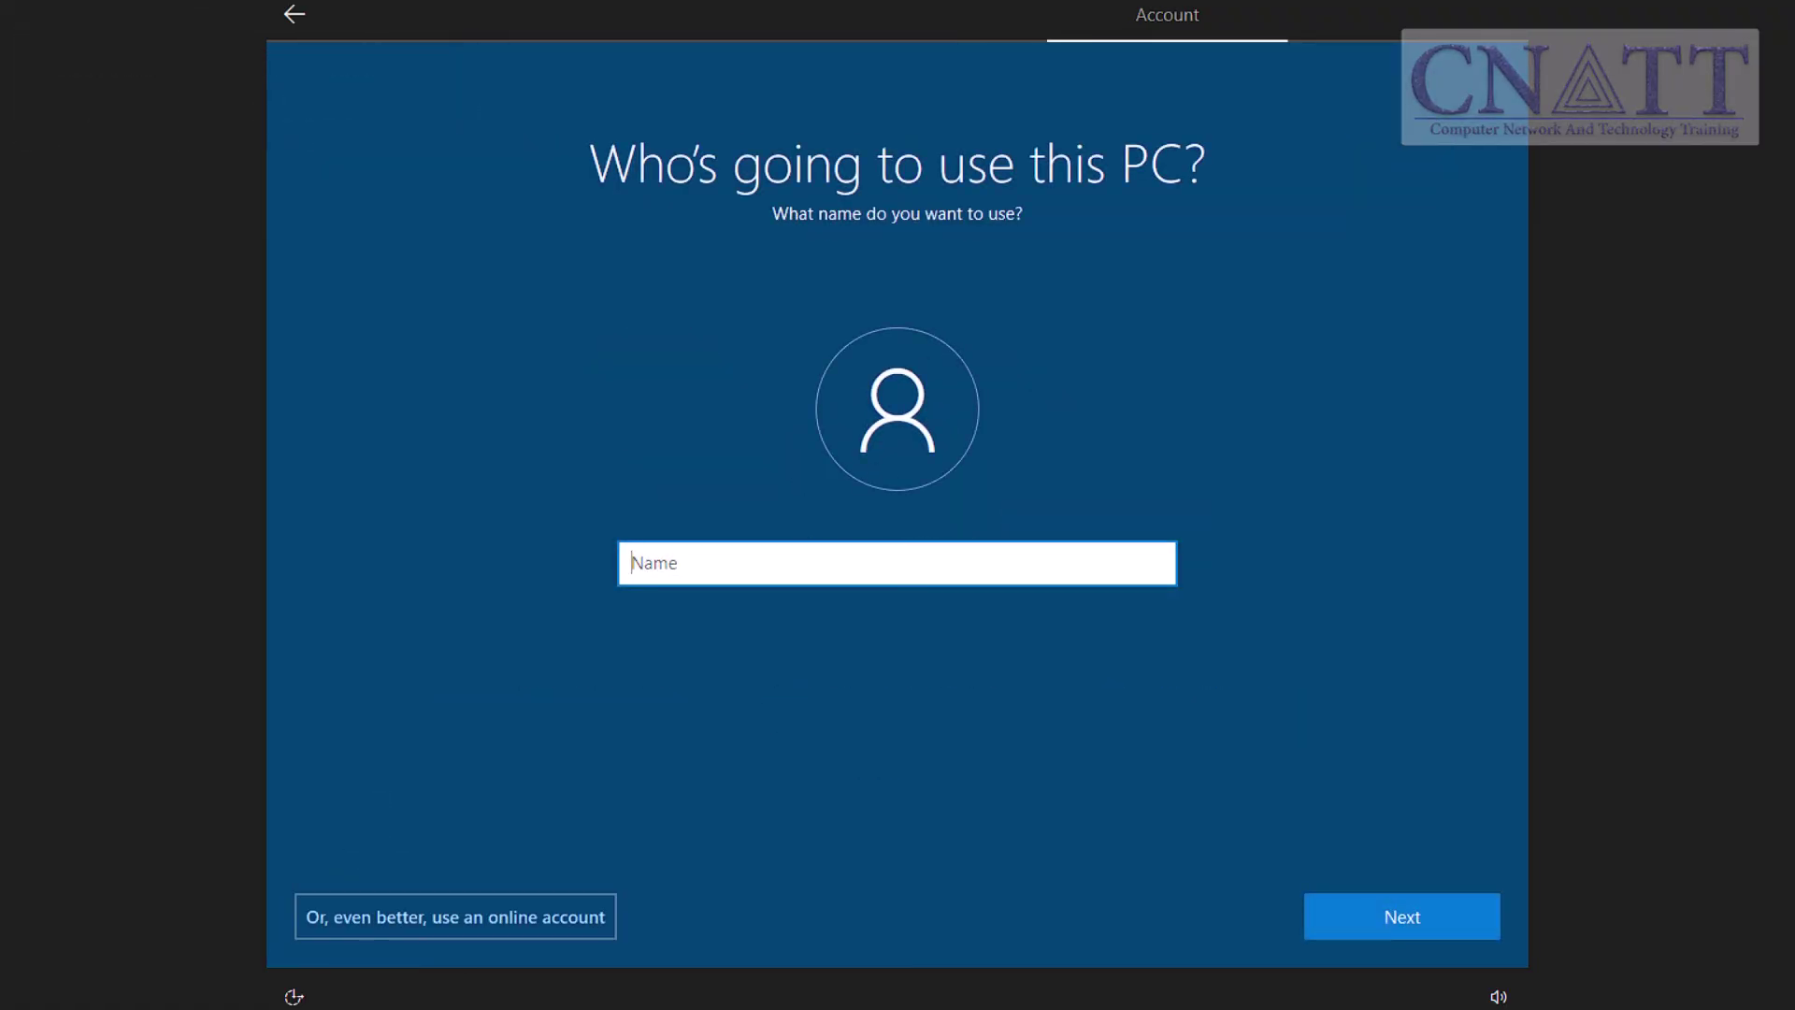
pyautogui.write('CNATT')
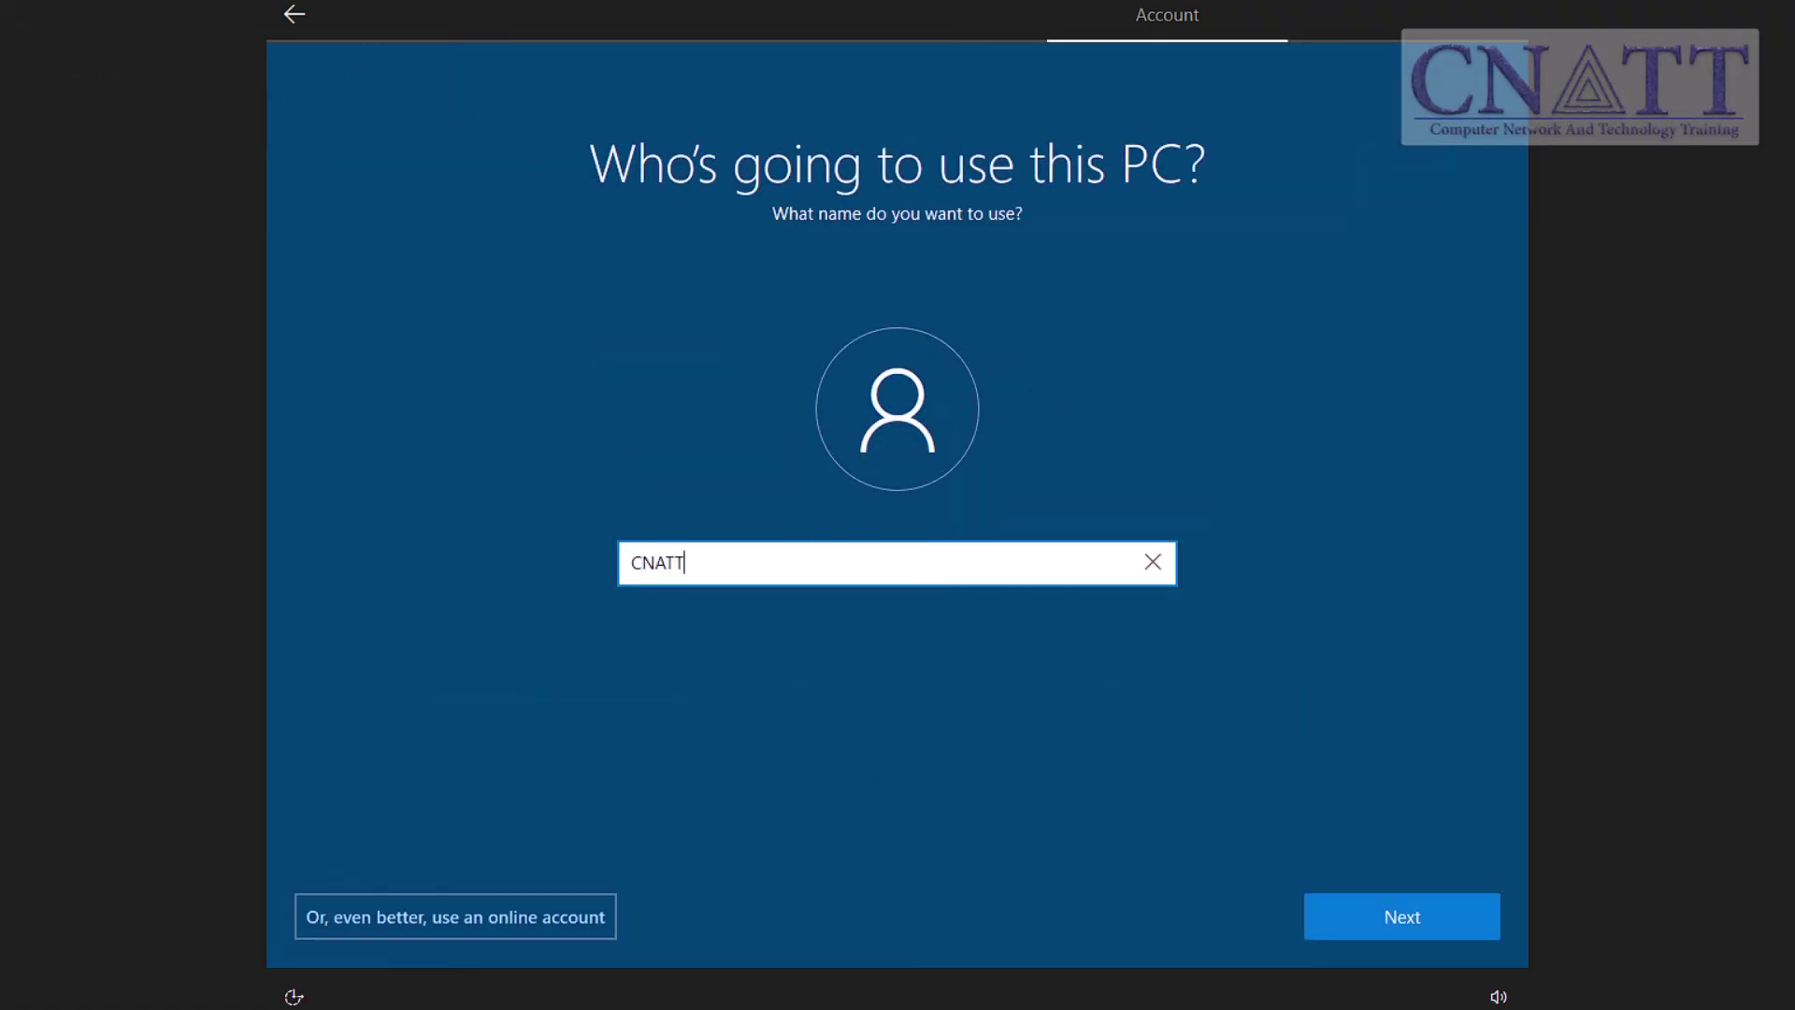
pyautogui.click(1455, 915)
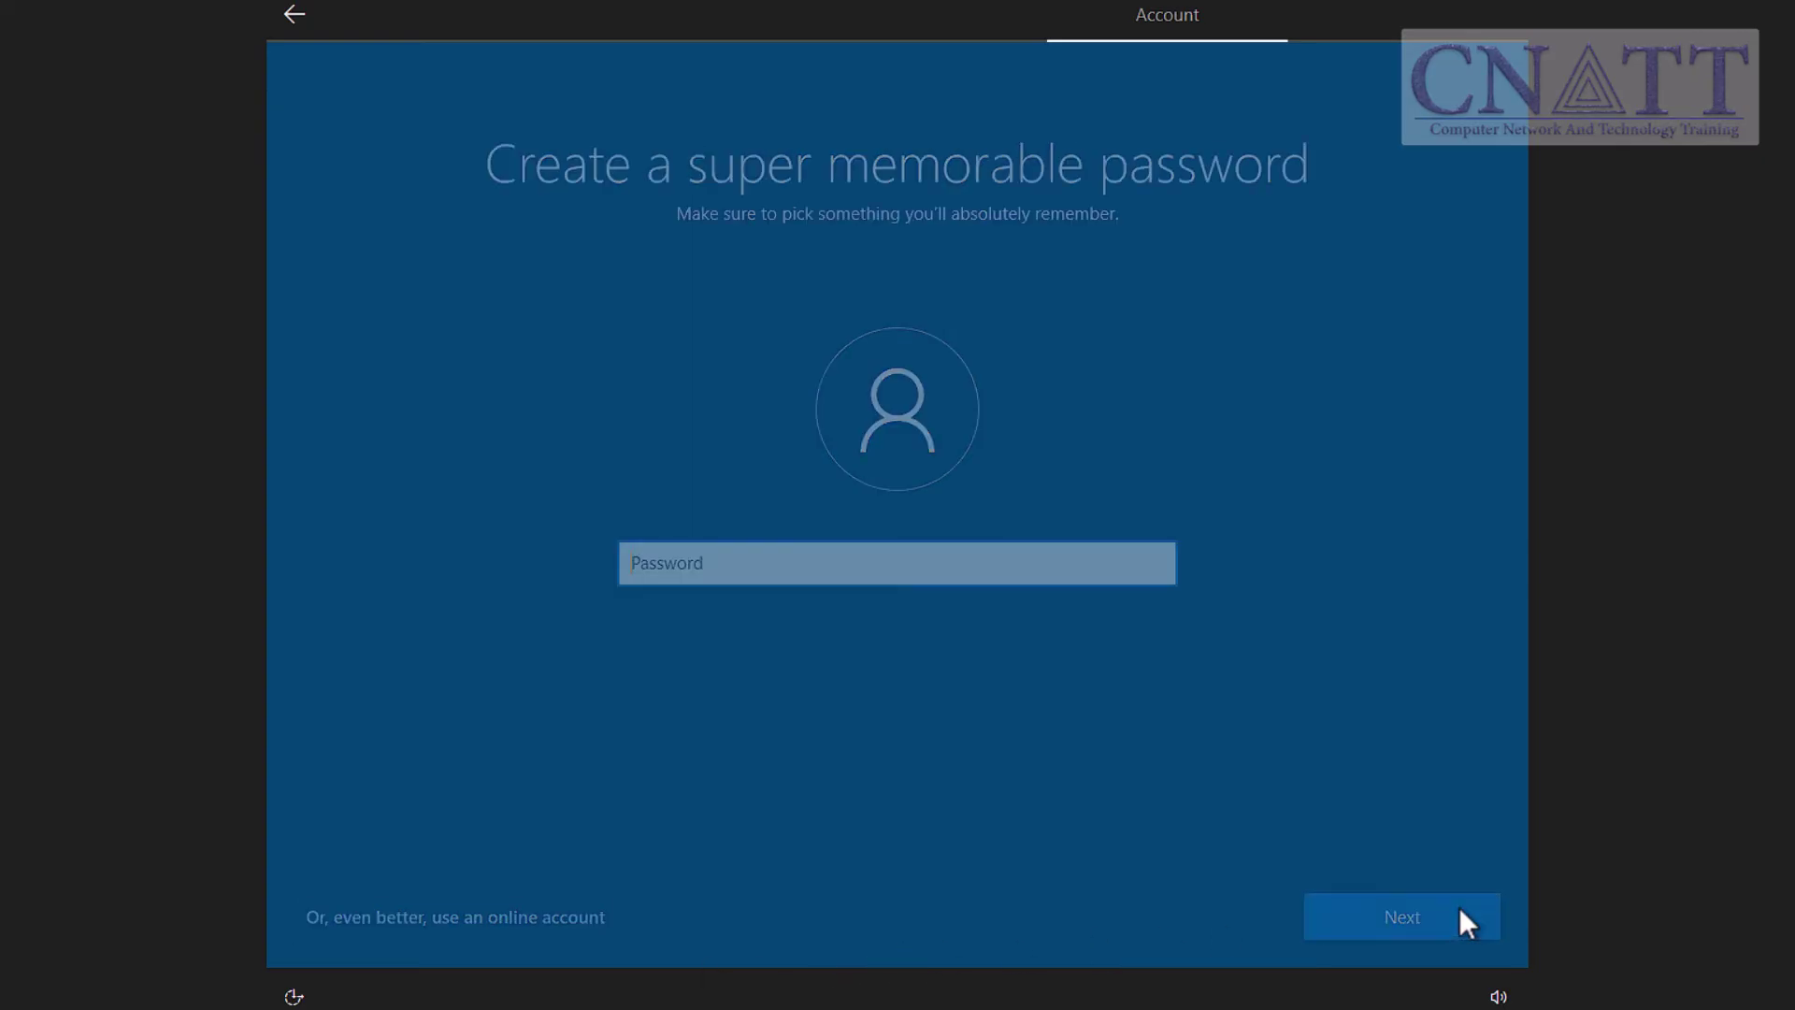
pyautogui.click(1460, 908)
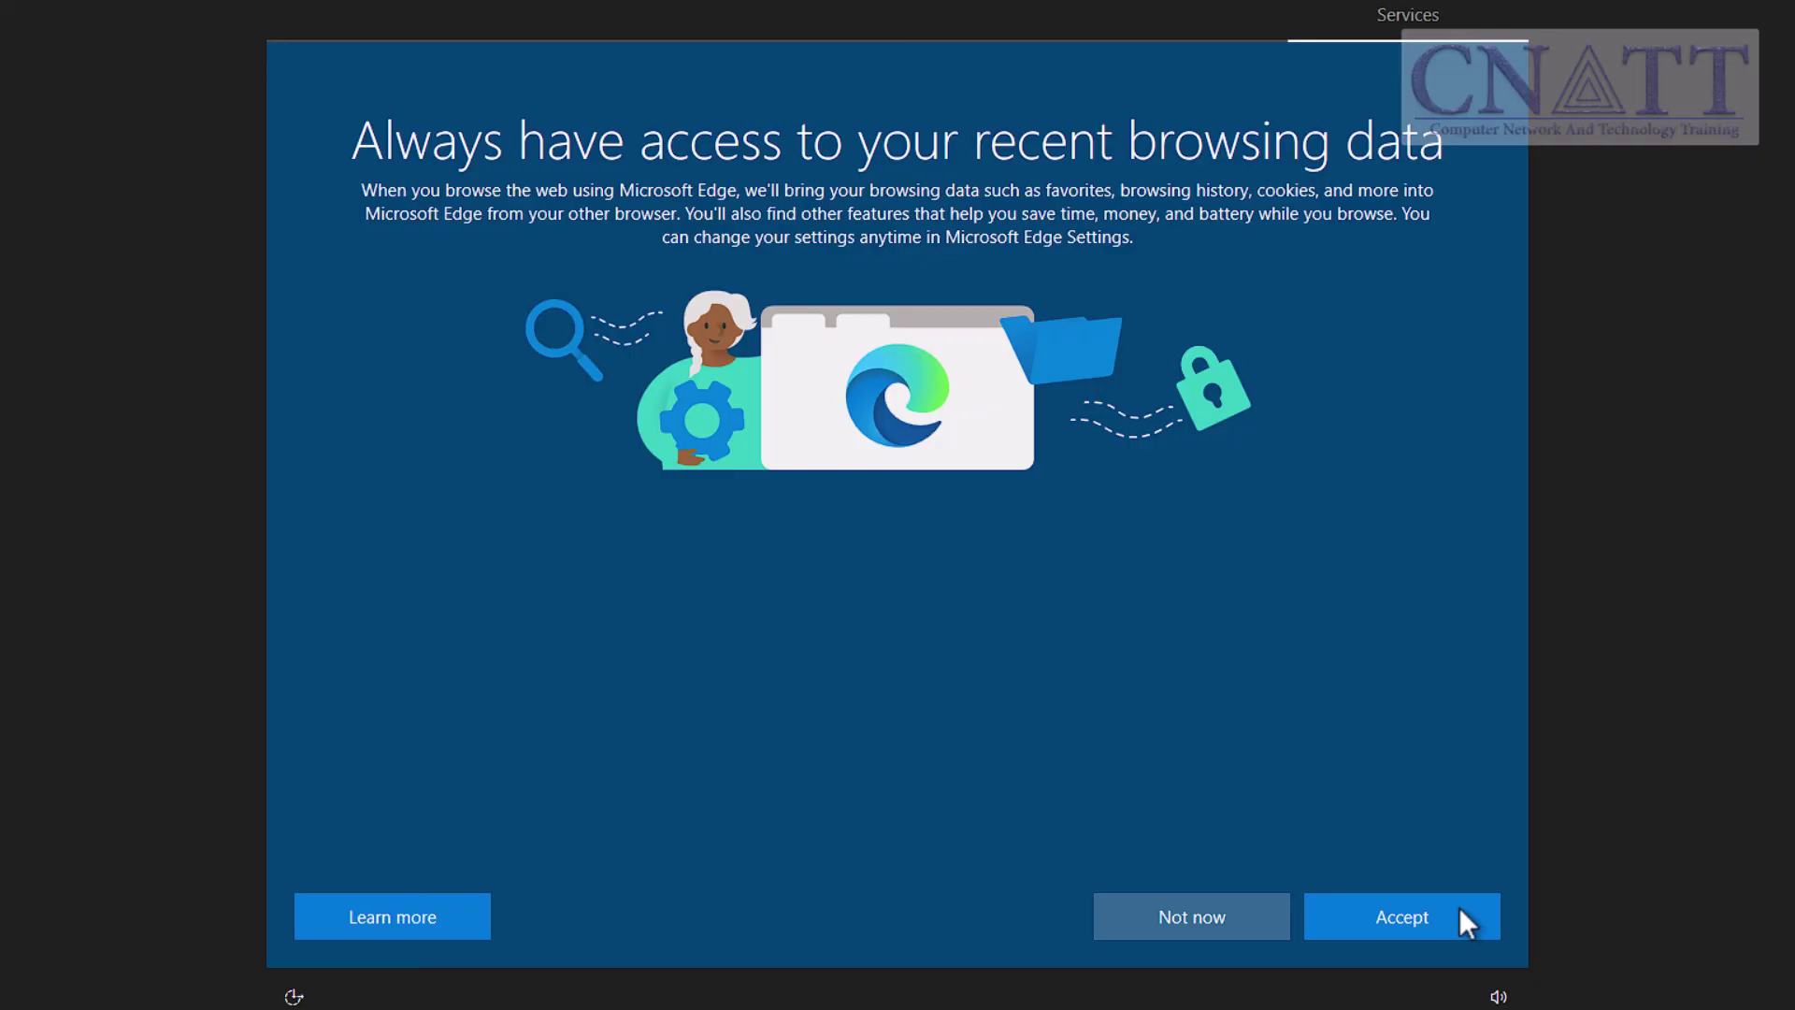
# Decline Edge data import, accept default privacy settings, skip device-use choices, and decline Cortana
pyautogui.click(1274, 919)
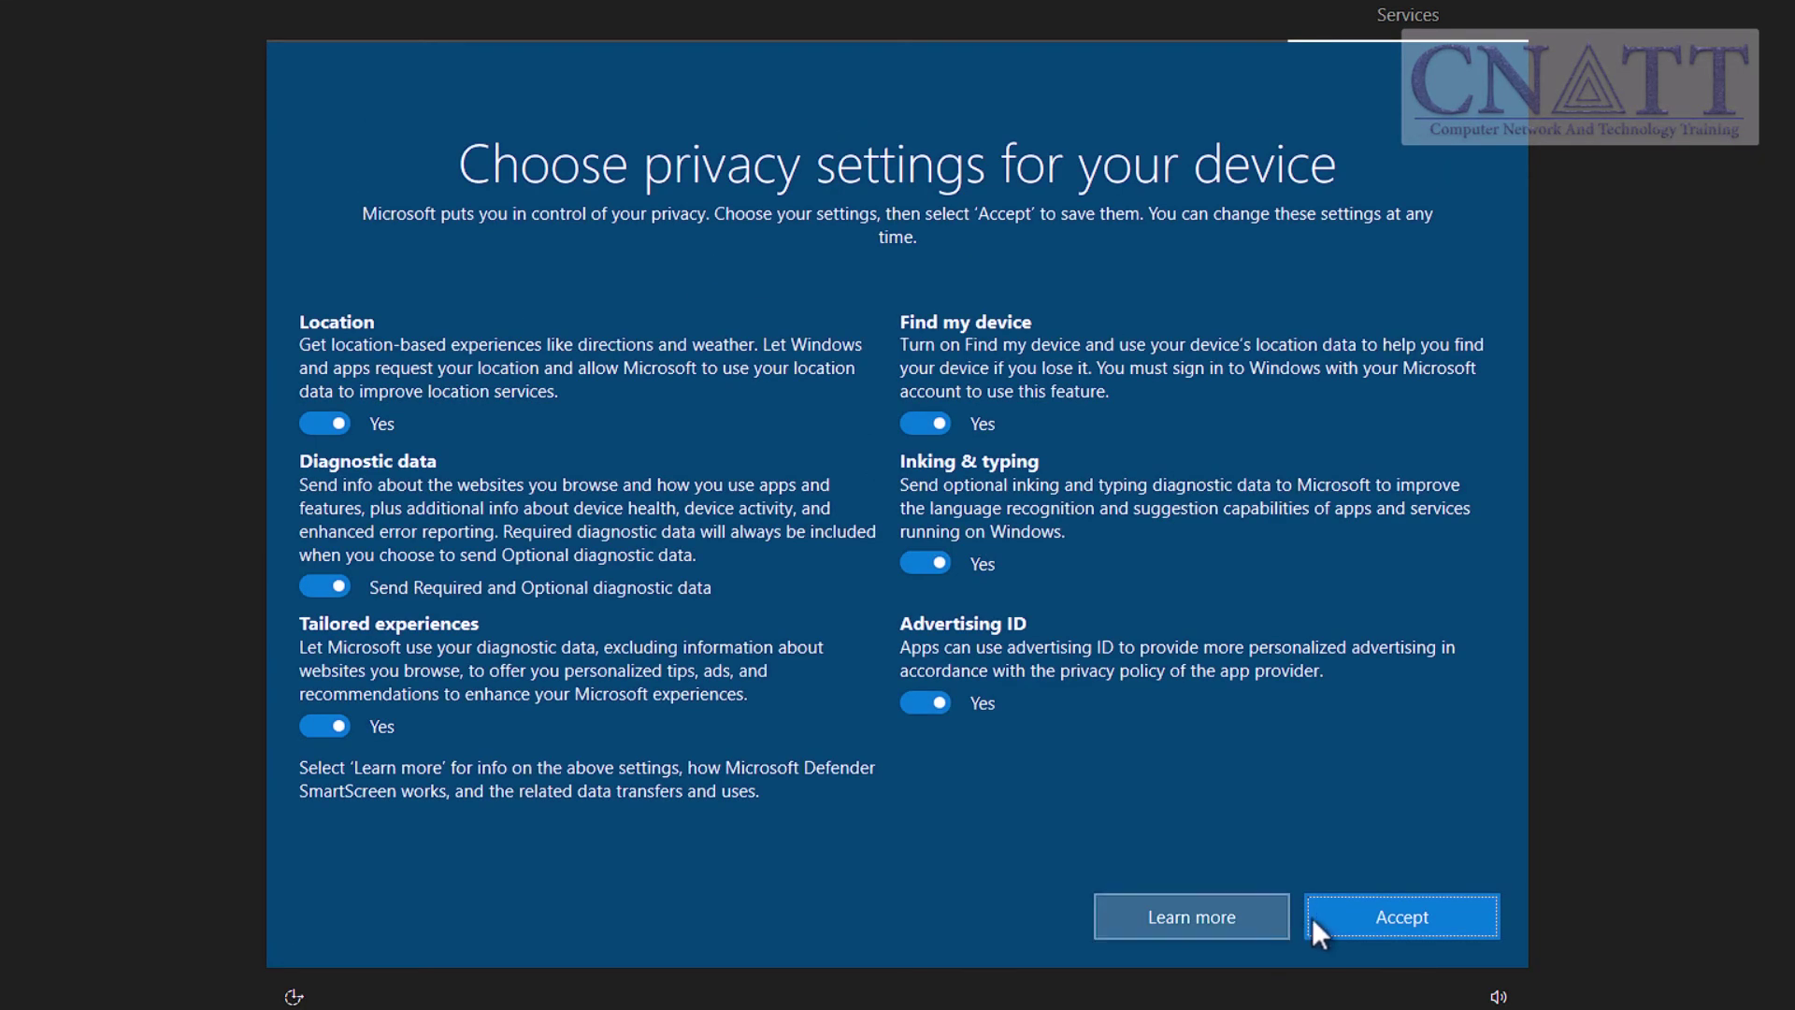
pyautogui.click(1432, 929)
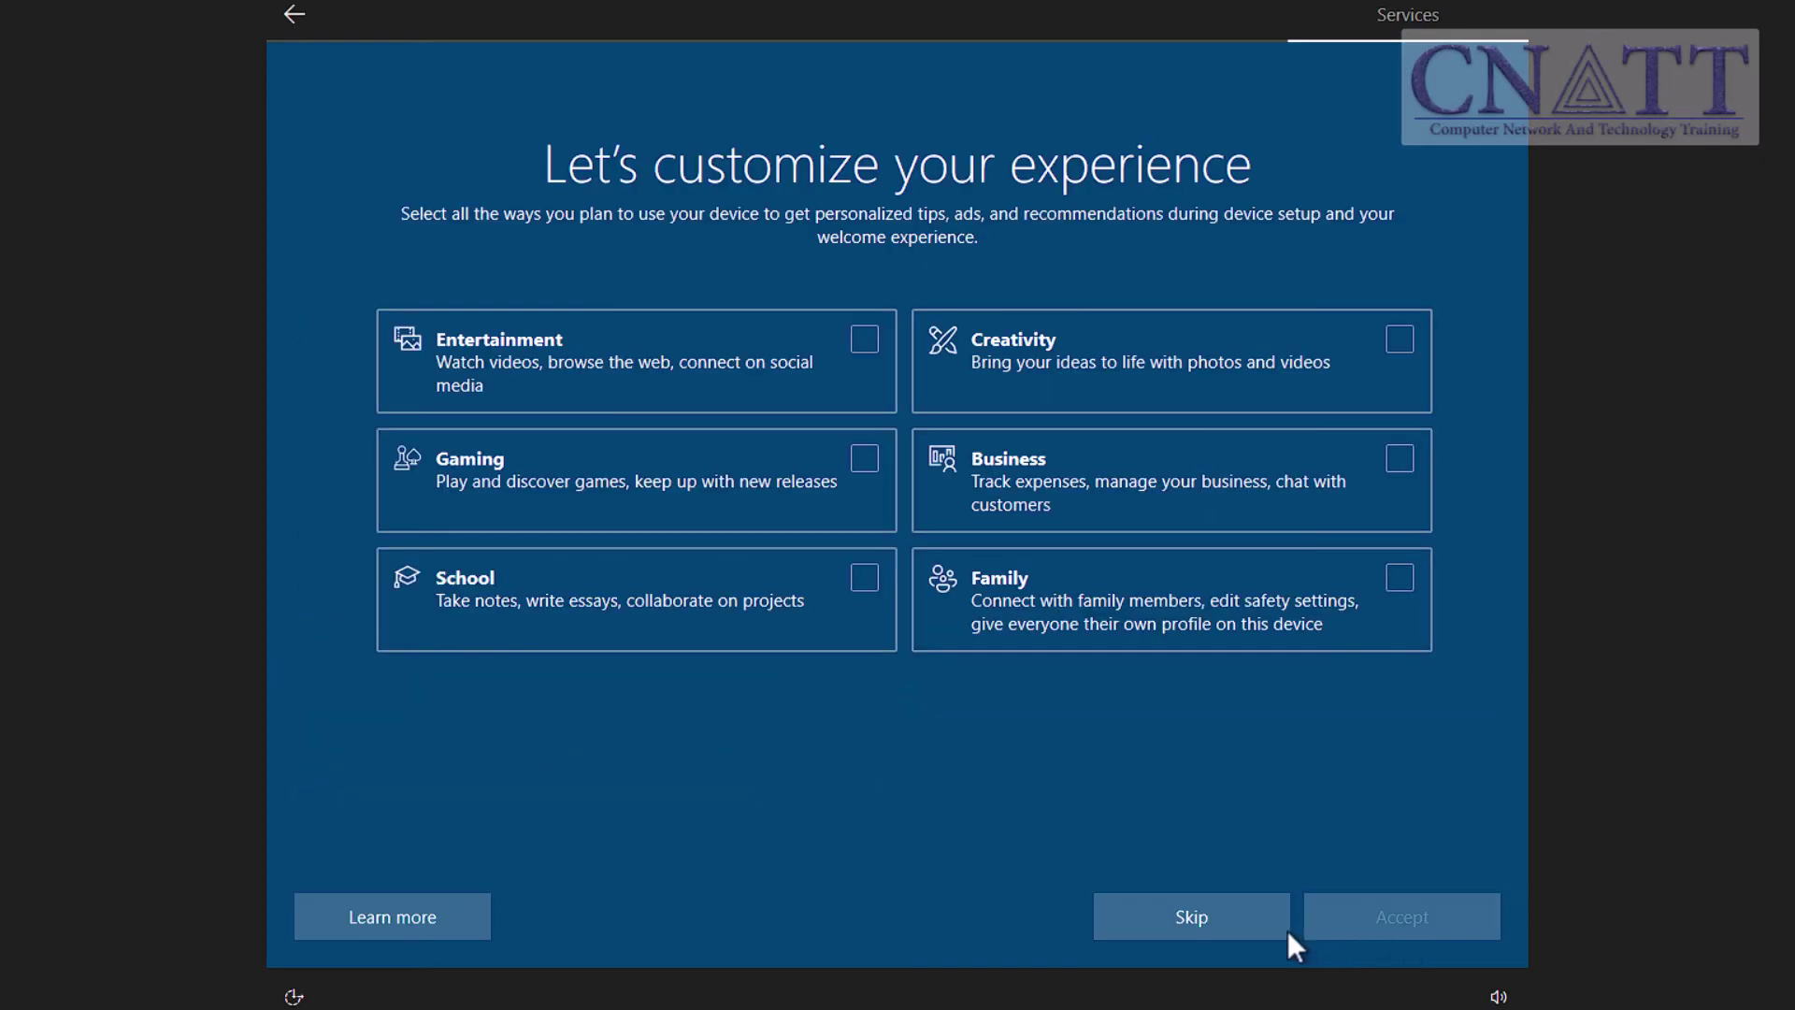
pyautogui.click(1260, 925)
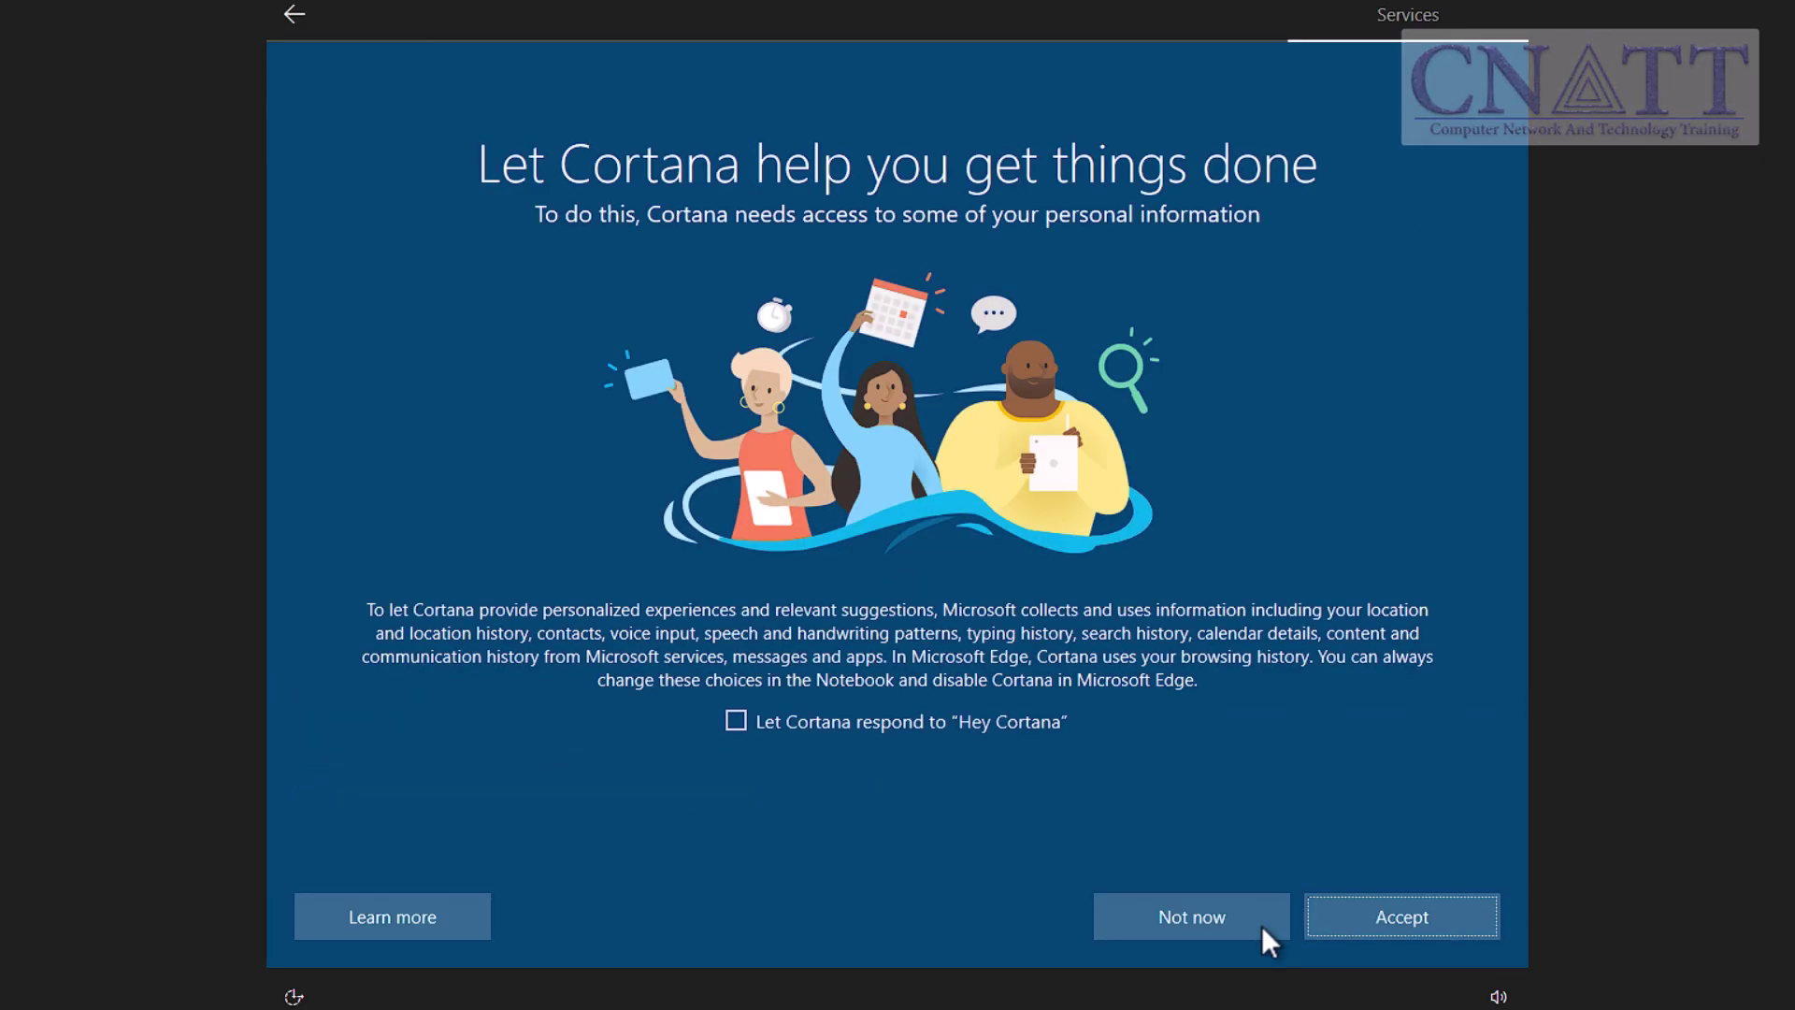
pyautogui.click(1261, 924)
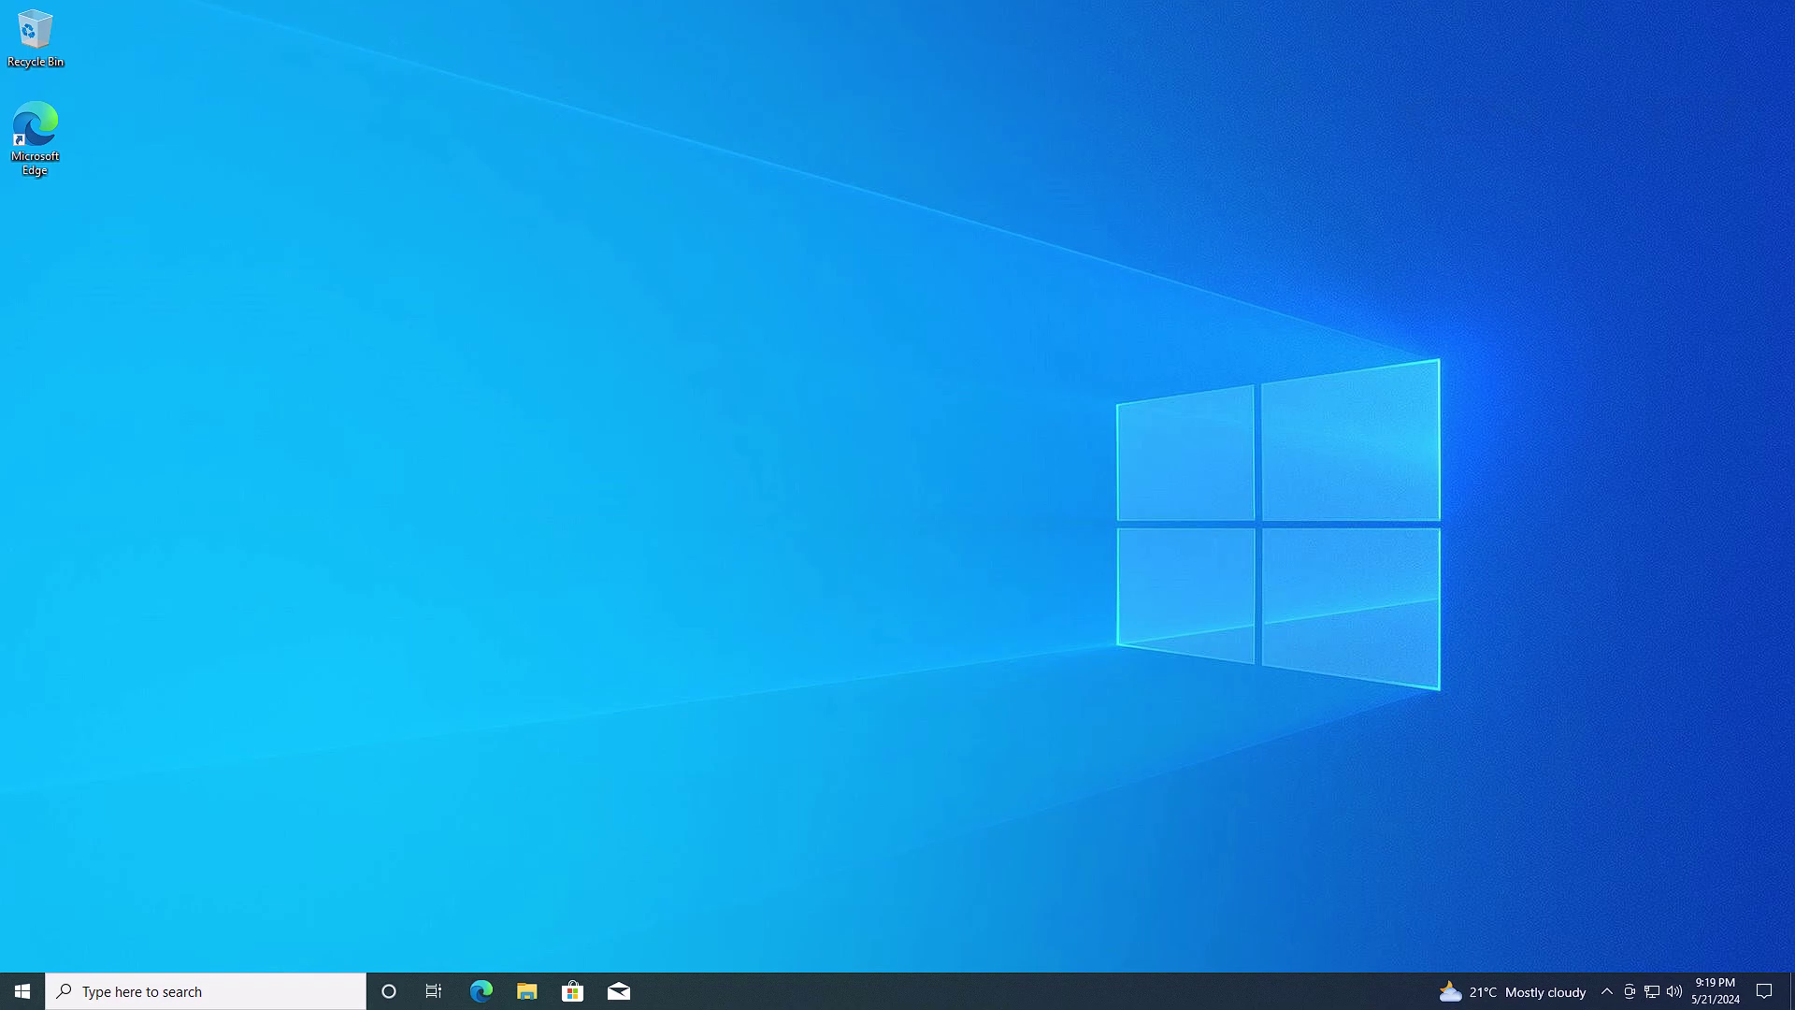